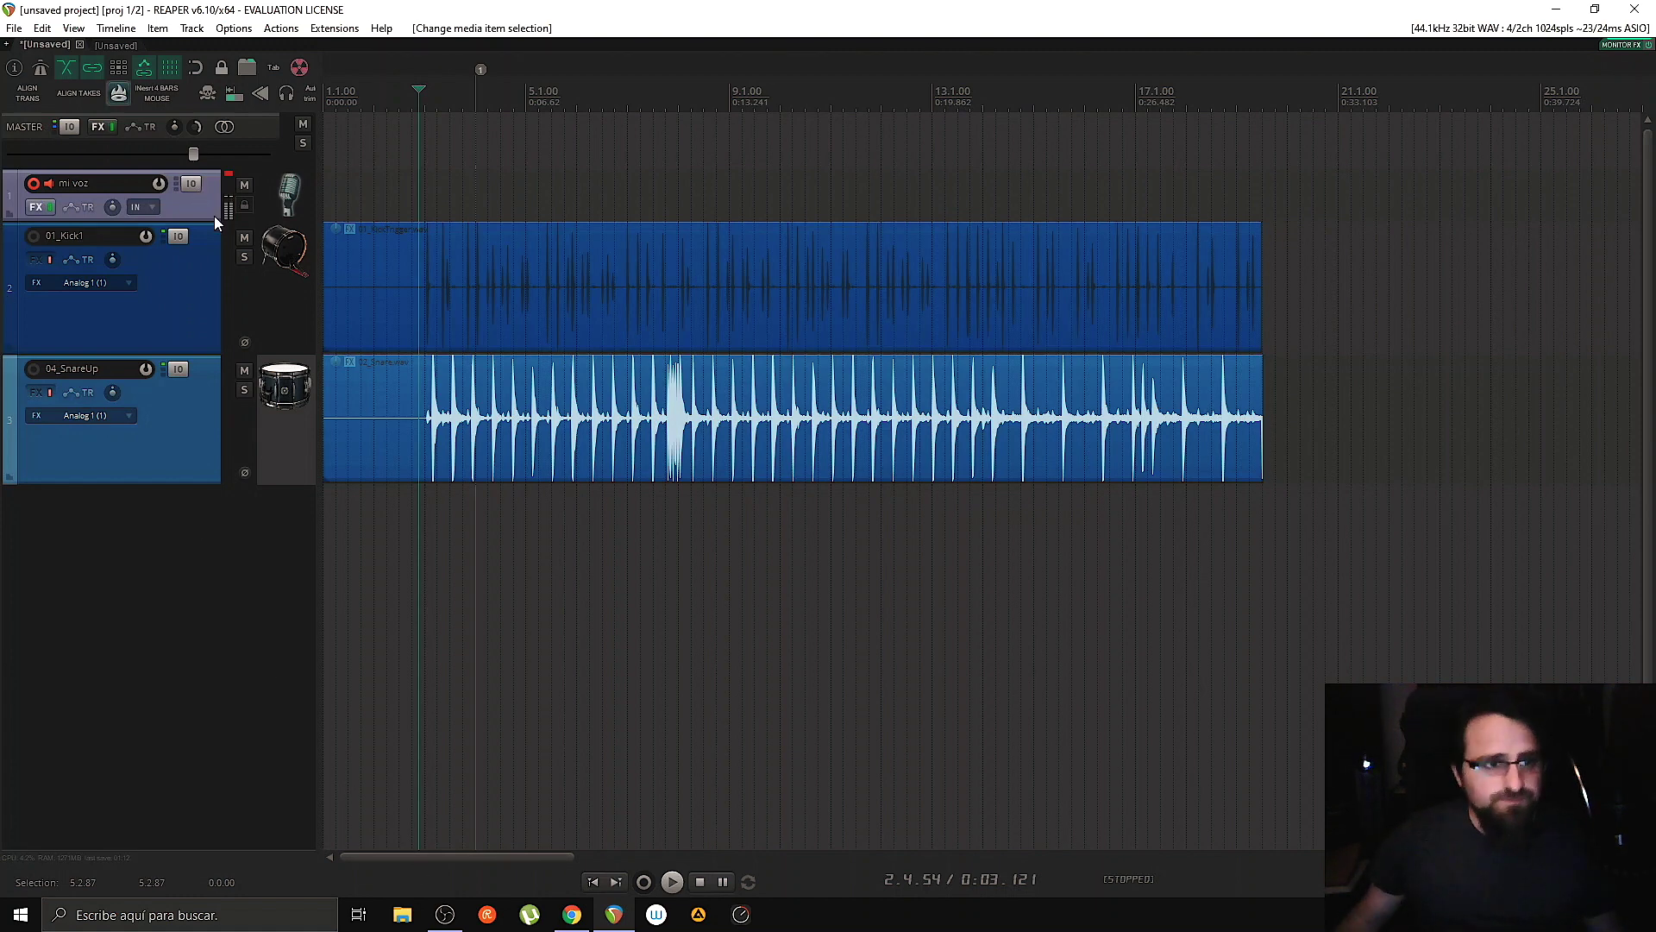
Step: Solo the 01_Kick1 track, play it back, and select its audio item with the cursor near the first hit
{"action": "left_click", "coordinate": [183, 290]}
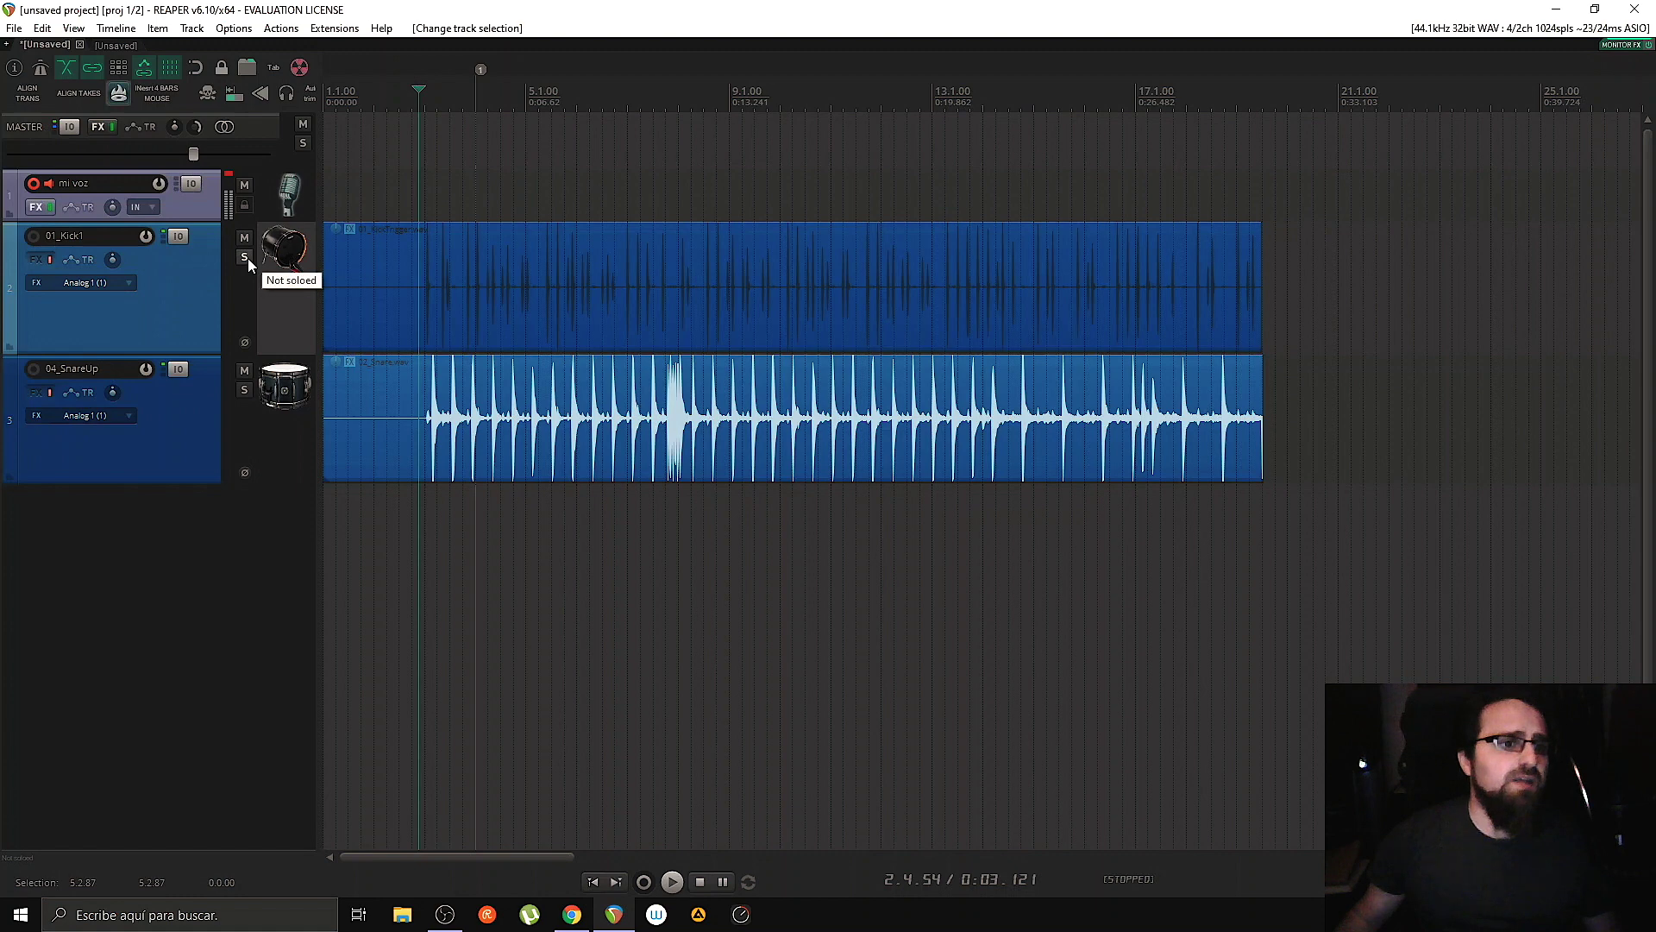
{"action": "left_click", "coordinate": [244, 259]}
{"action": "key", "text": "space"}
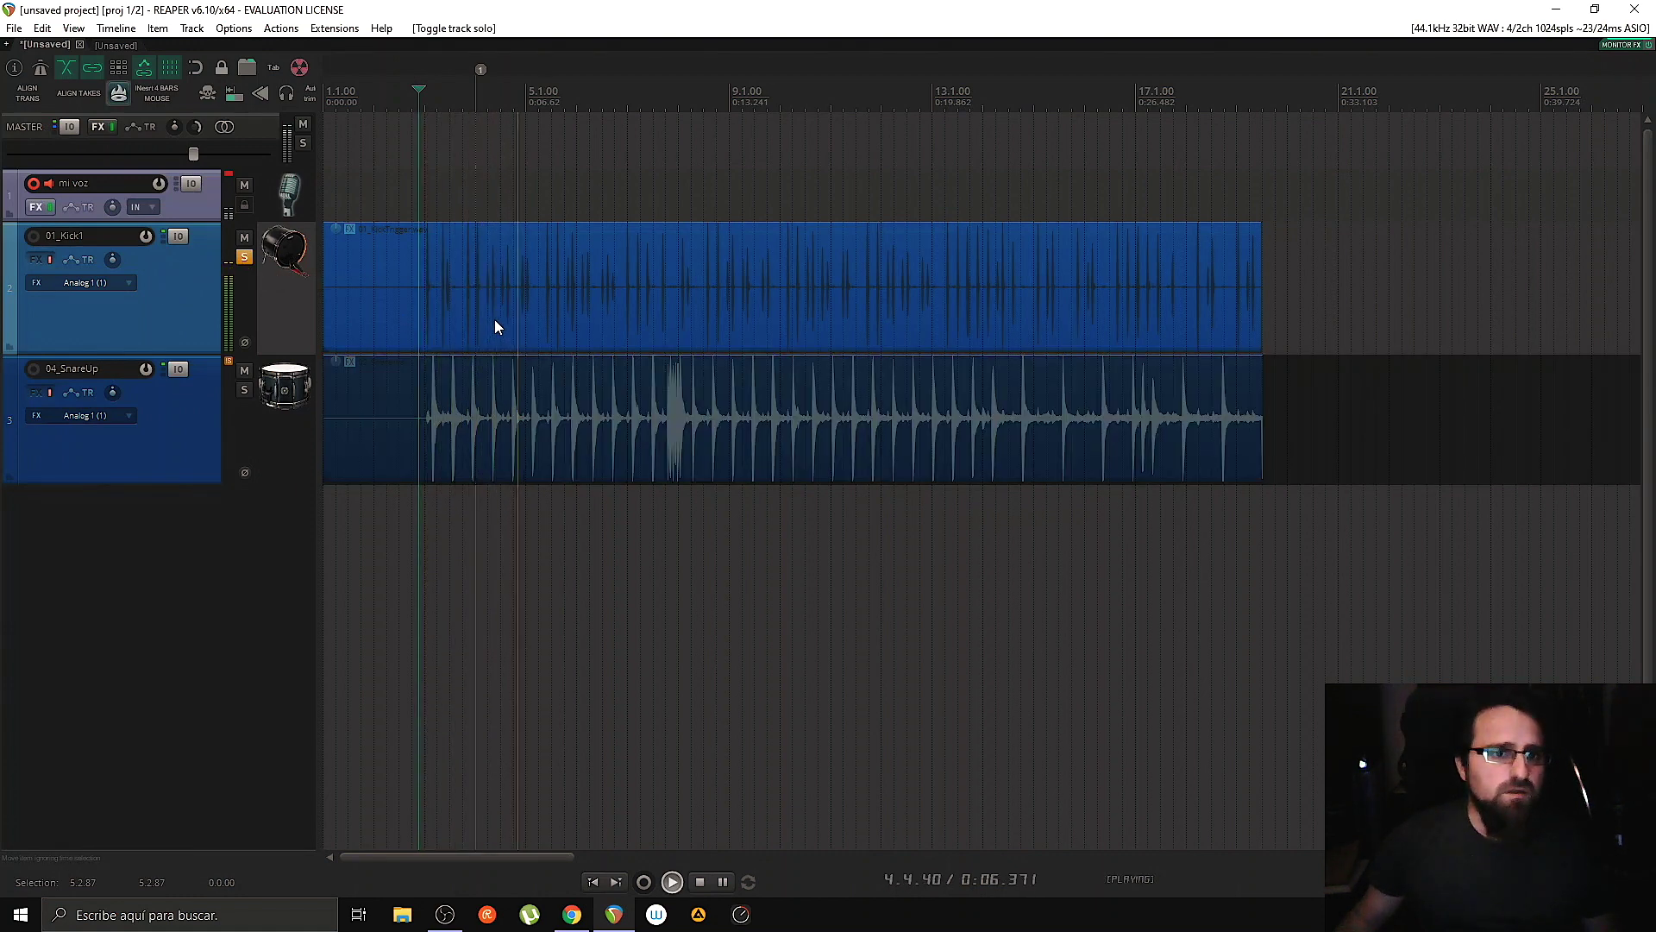
{"action": "left_click", "coordinate": [459, 297]}
{"action": "key", "text": "space"}
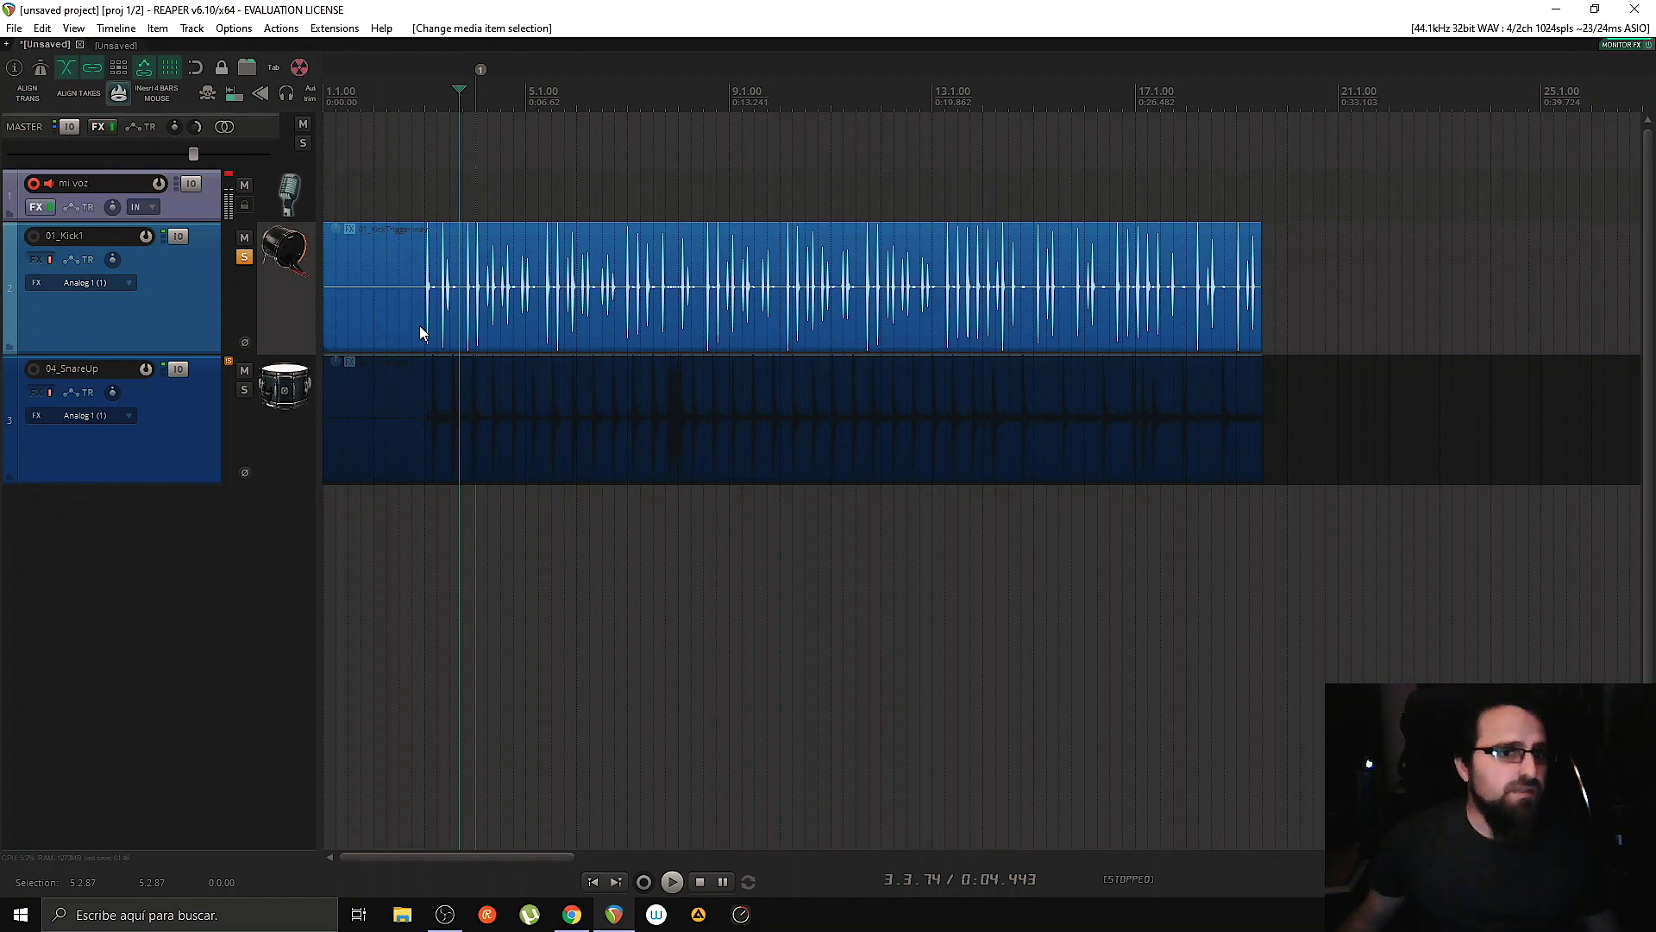
{"action": "left_click", "coordinate": [431, 332]}
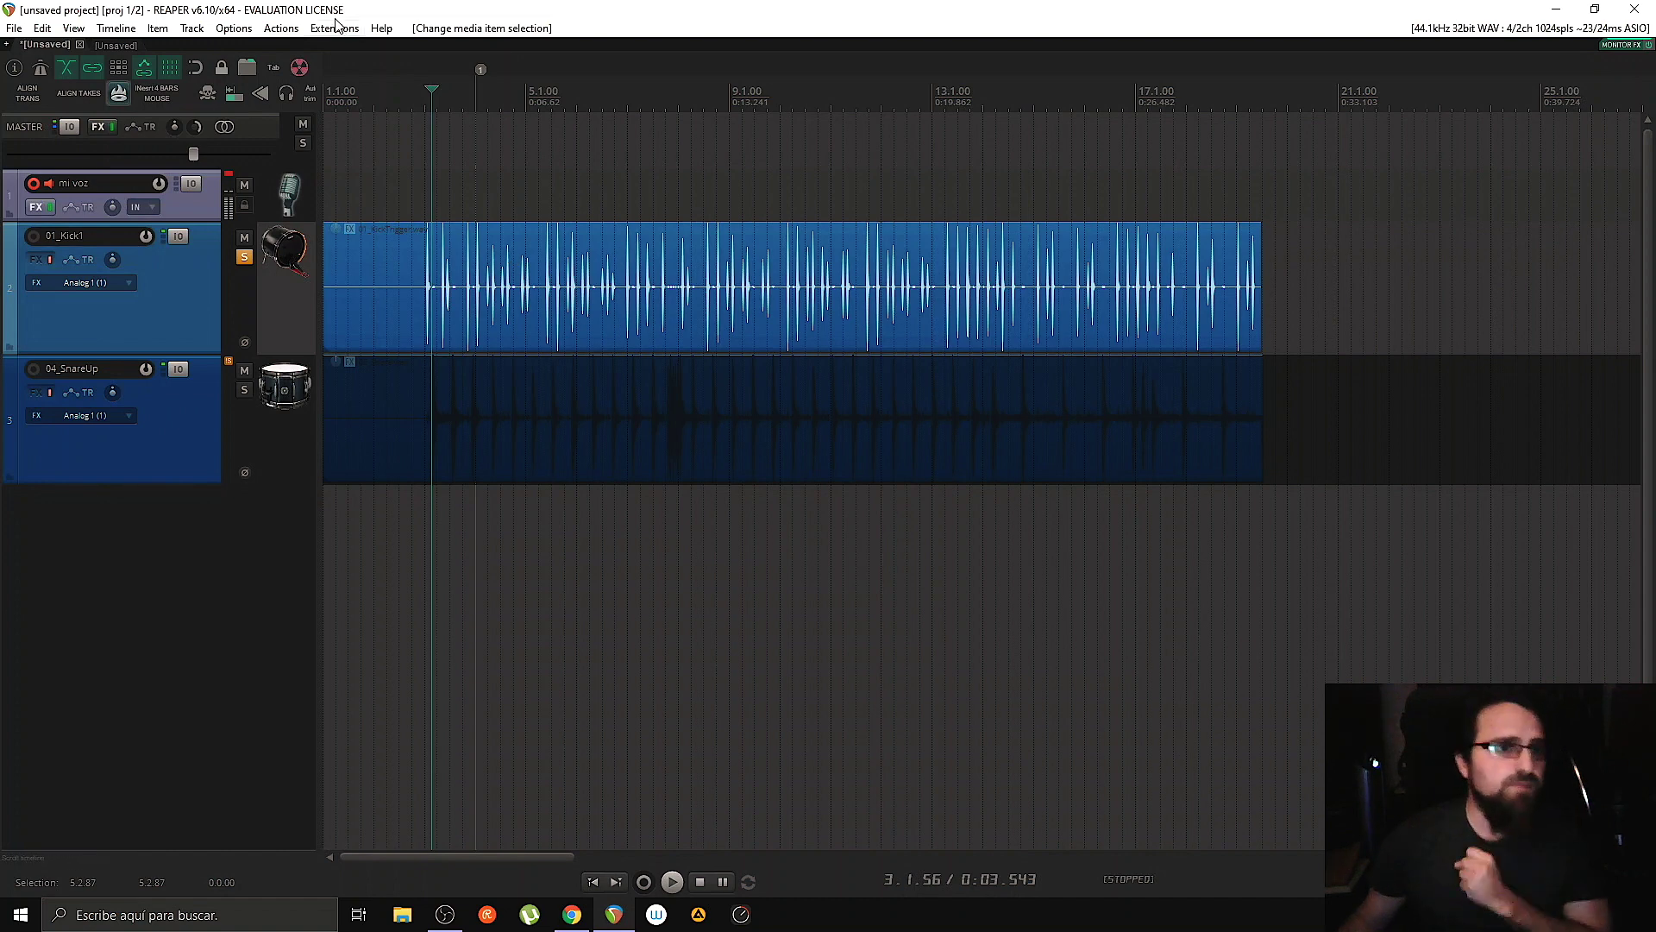
Step: Run the action "Transient detection sensitivity/threshold: Adjust" and leave only the Transient Detection Settings open below the kick item
{"action": "left_click", "coordinate": [274, 28]}
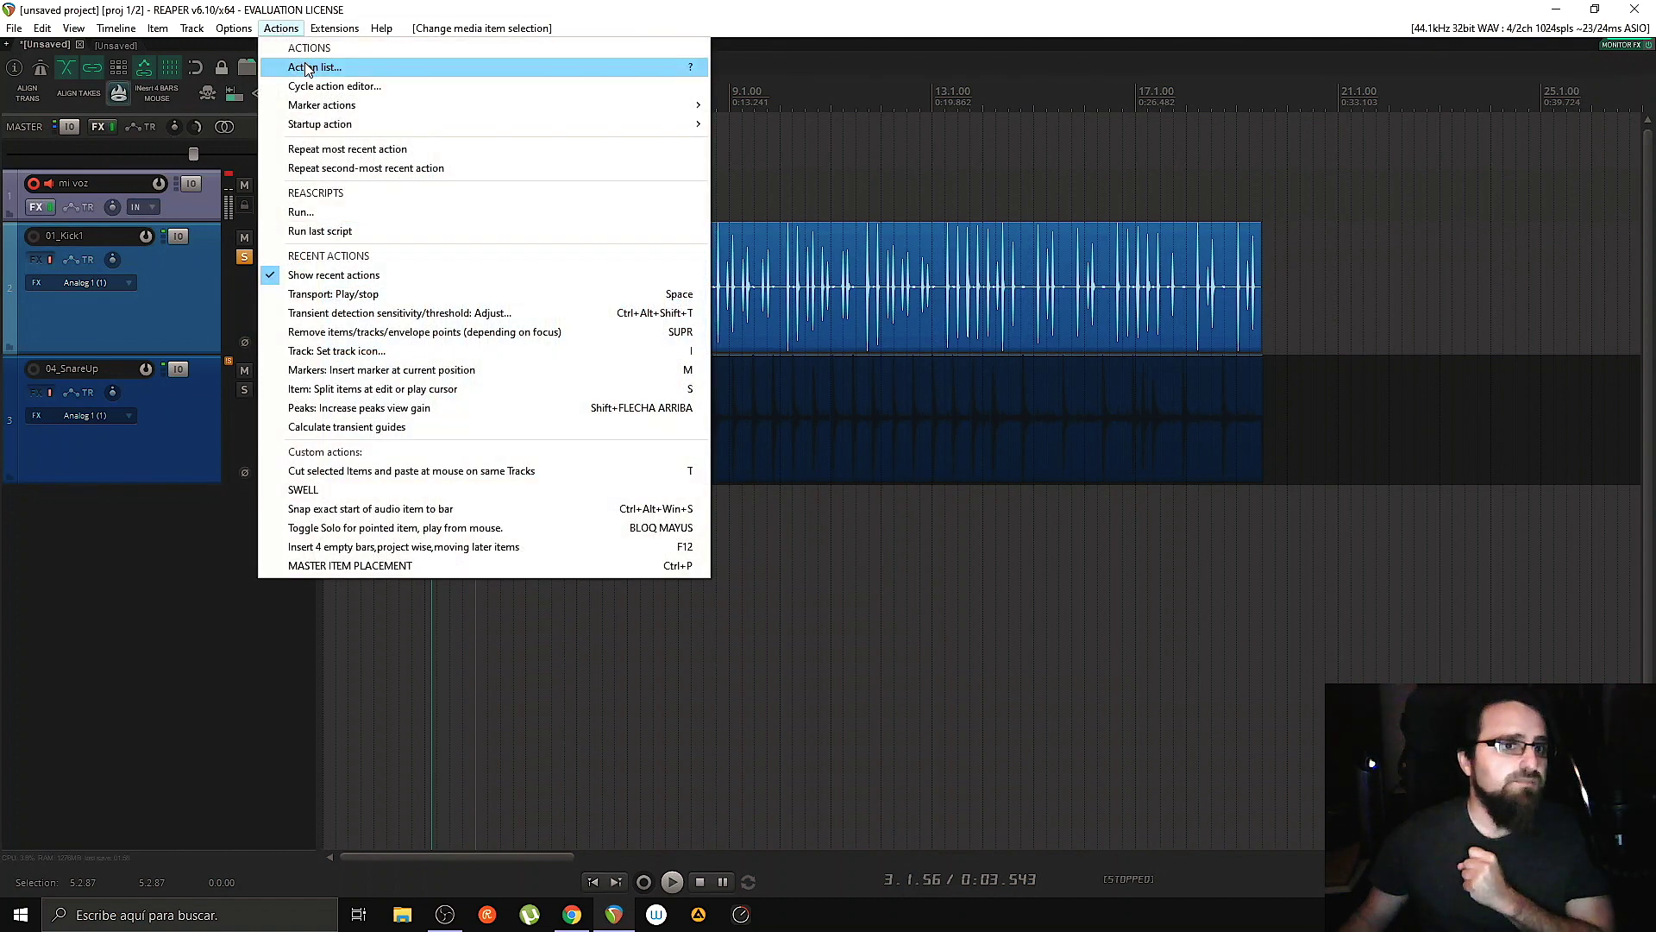
{"action": "left_click", "coordinate": [307, 68]}
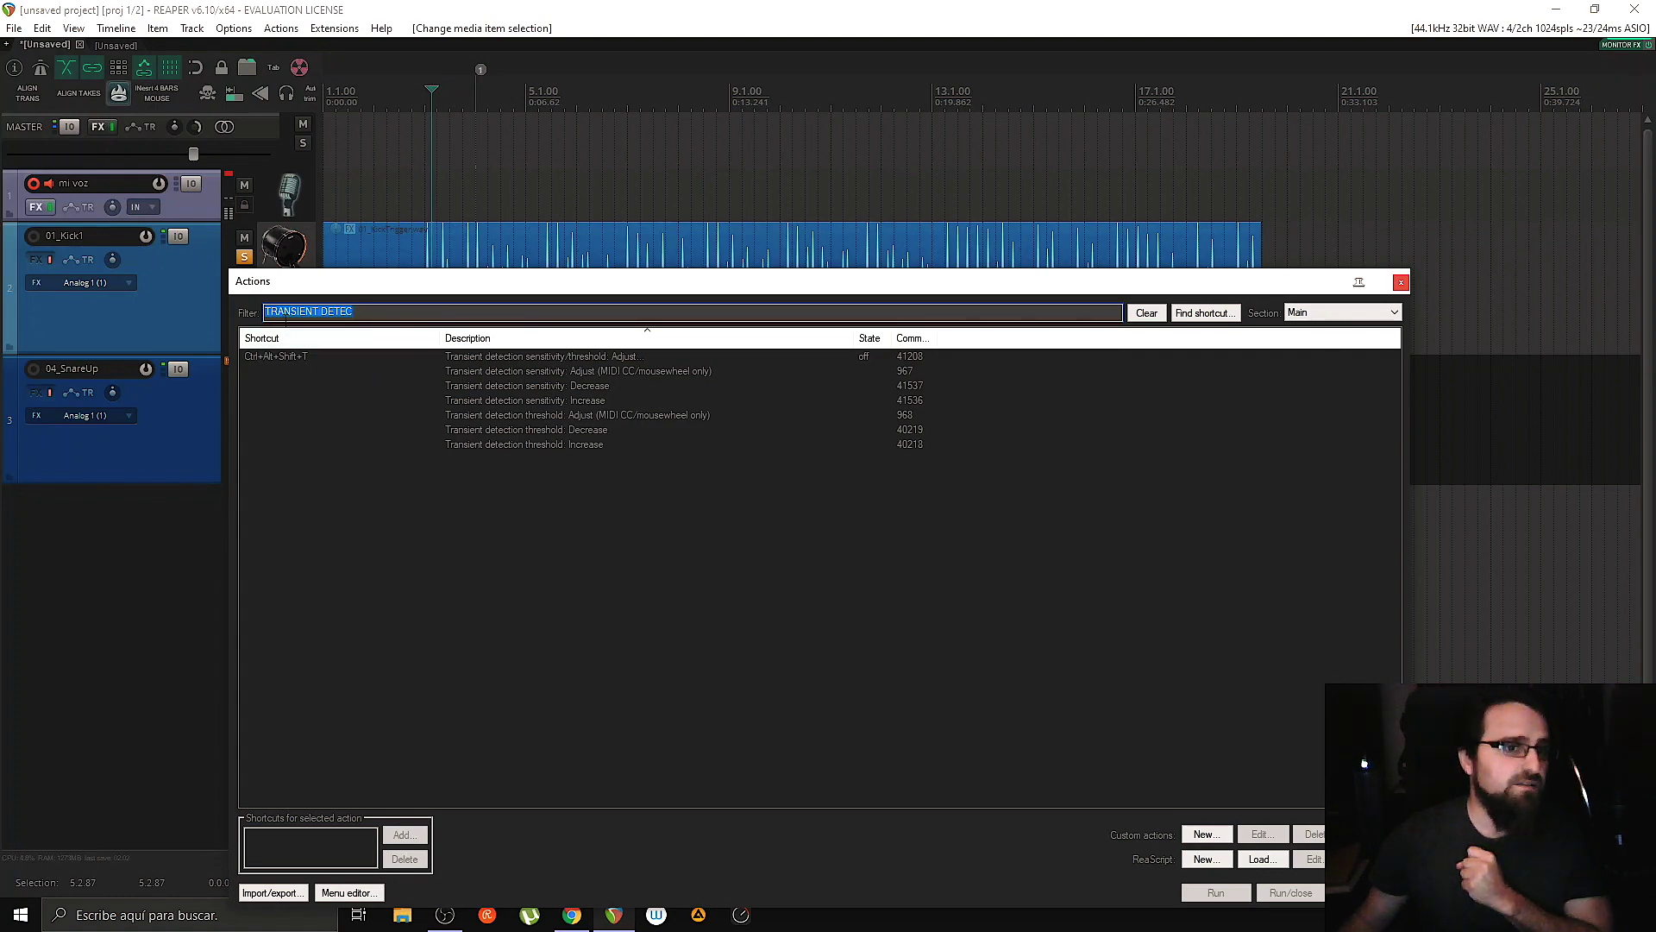
{"action": "left_click", "coordinate": [485, 357]}
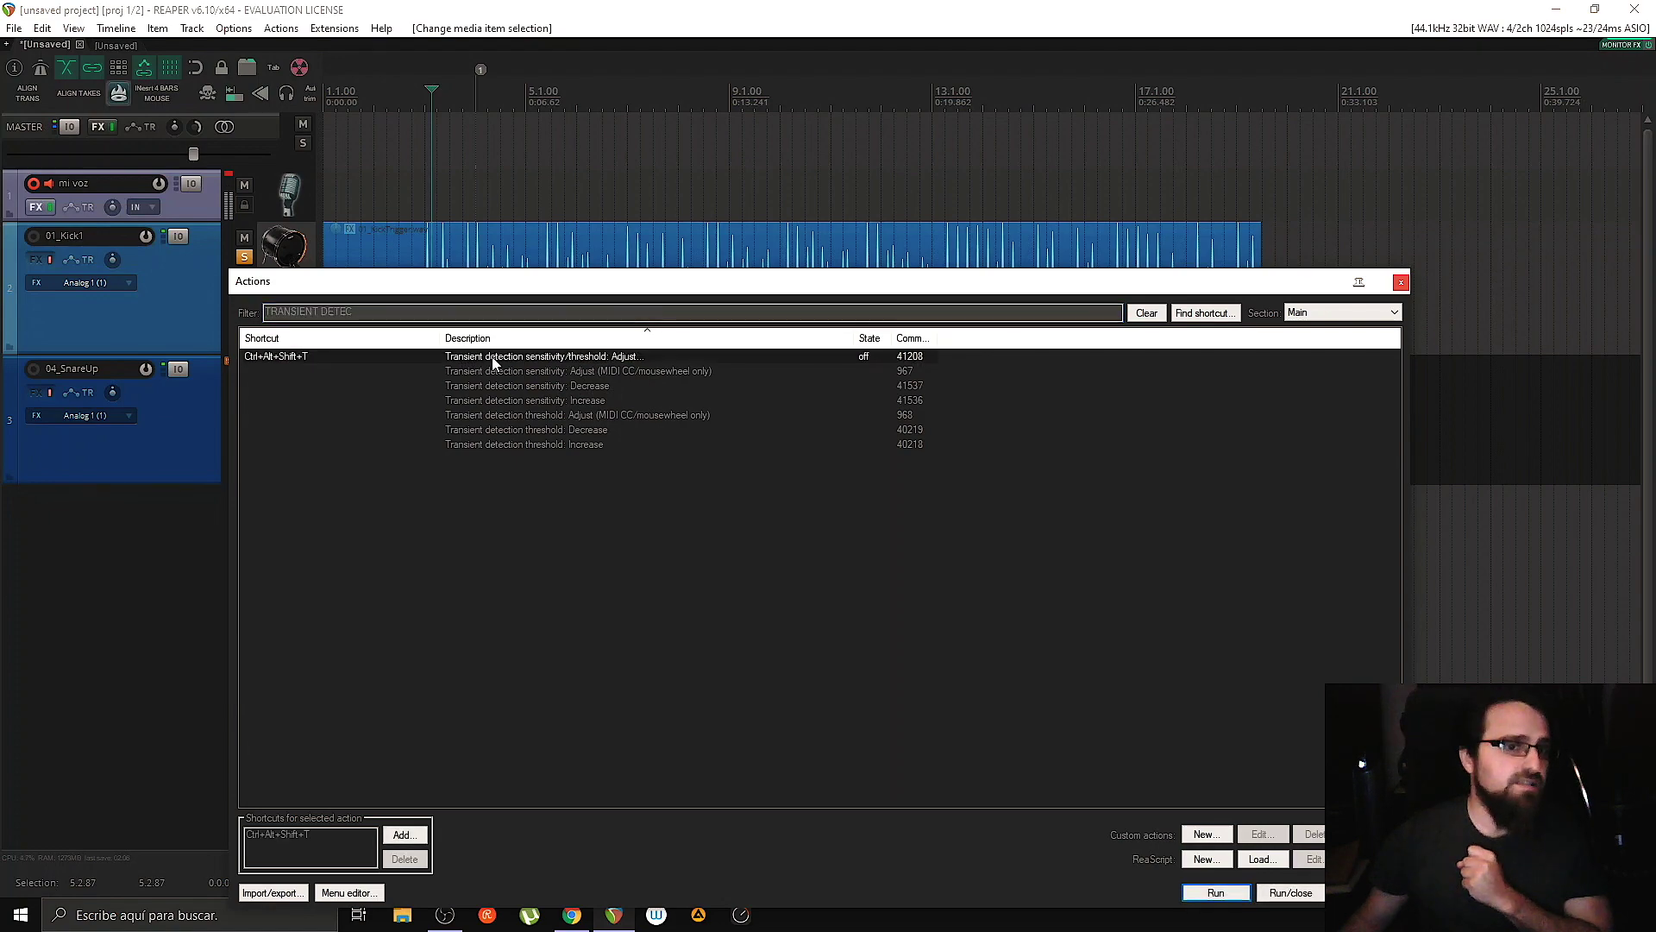
{"action": "left_click", "coordinate": [1216, 891]}
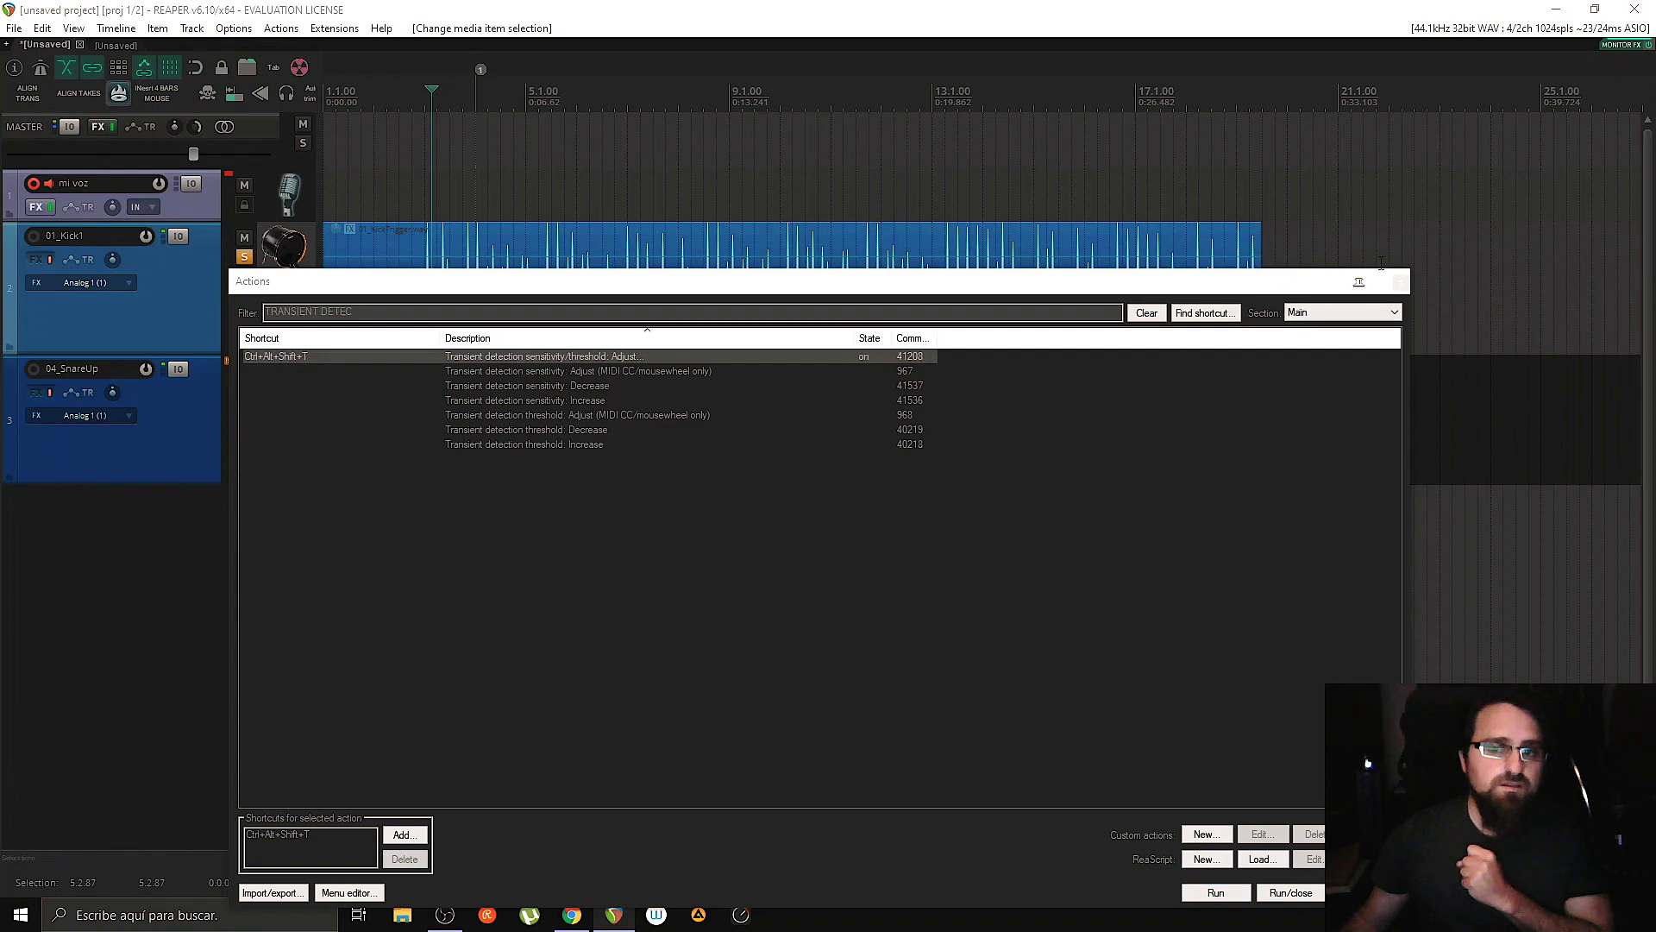
{"action": "left_click_drag", "start_coordinate": [1251, 282], "coordinate": [1195, 595]}
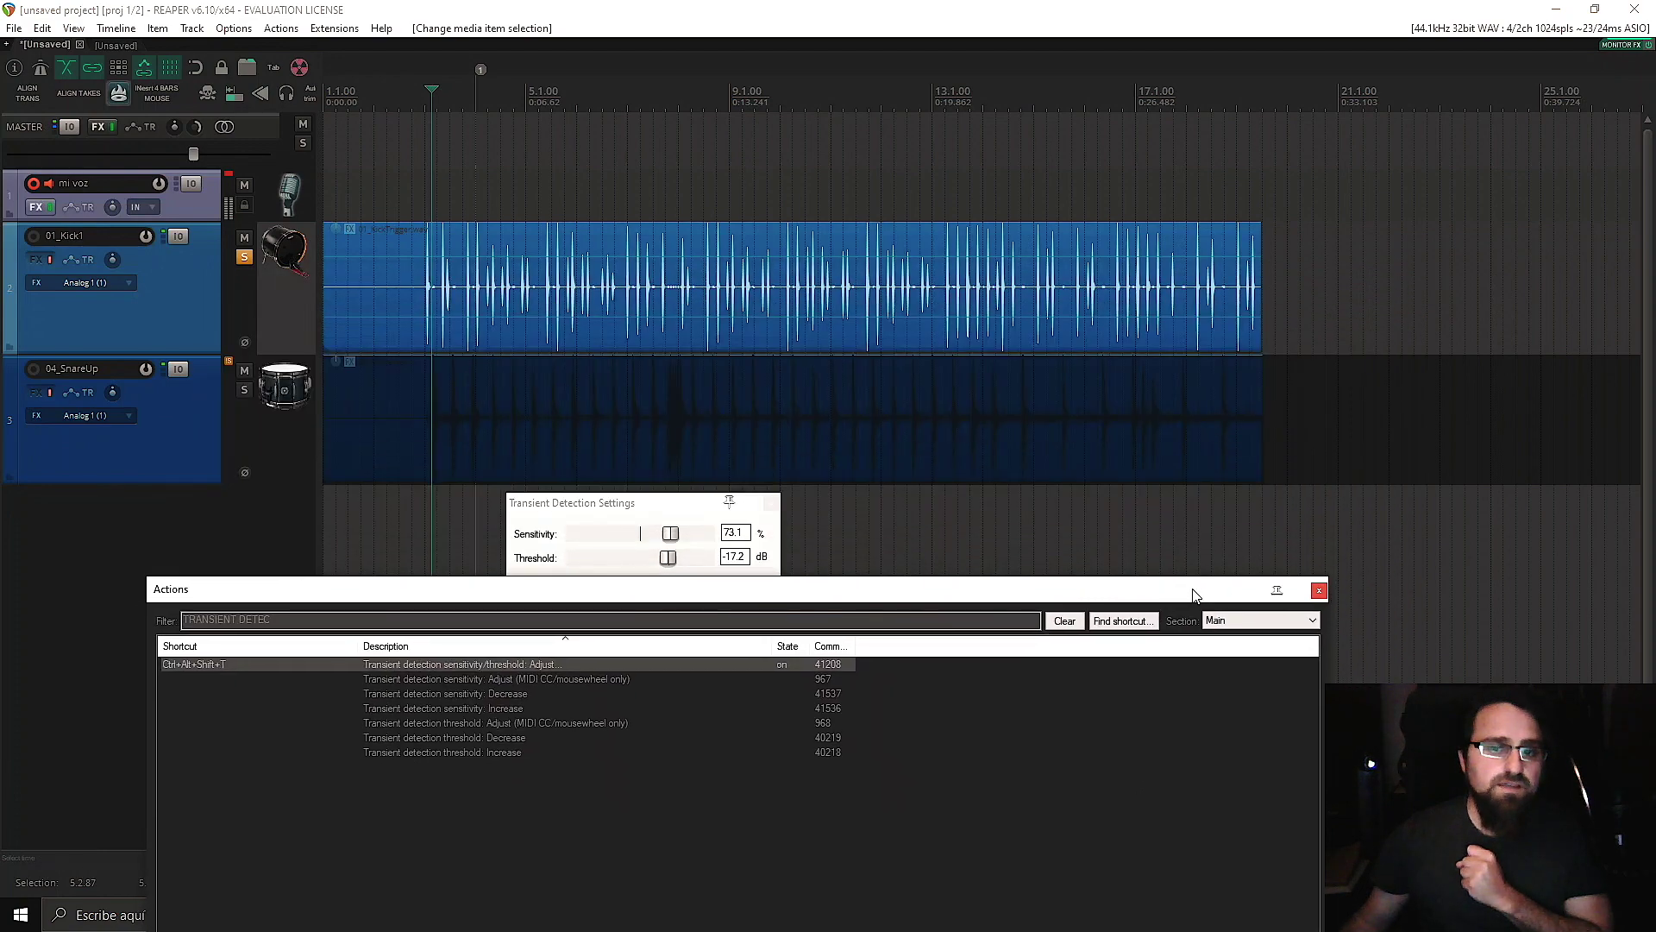
{"action": "left_click", "coordinate": [1319, 591]}
{"action": "left_click_drag", "start_coordinate": [593, 503], "coordinate": [557, 431]}
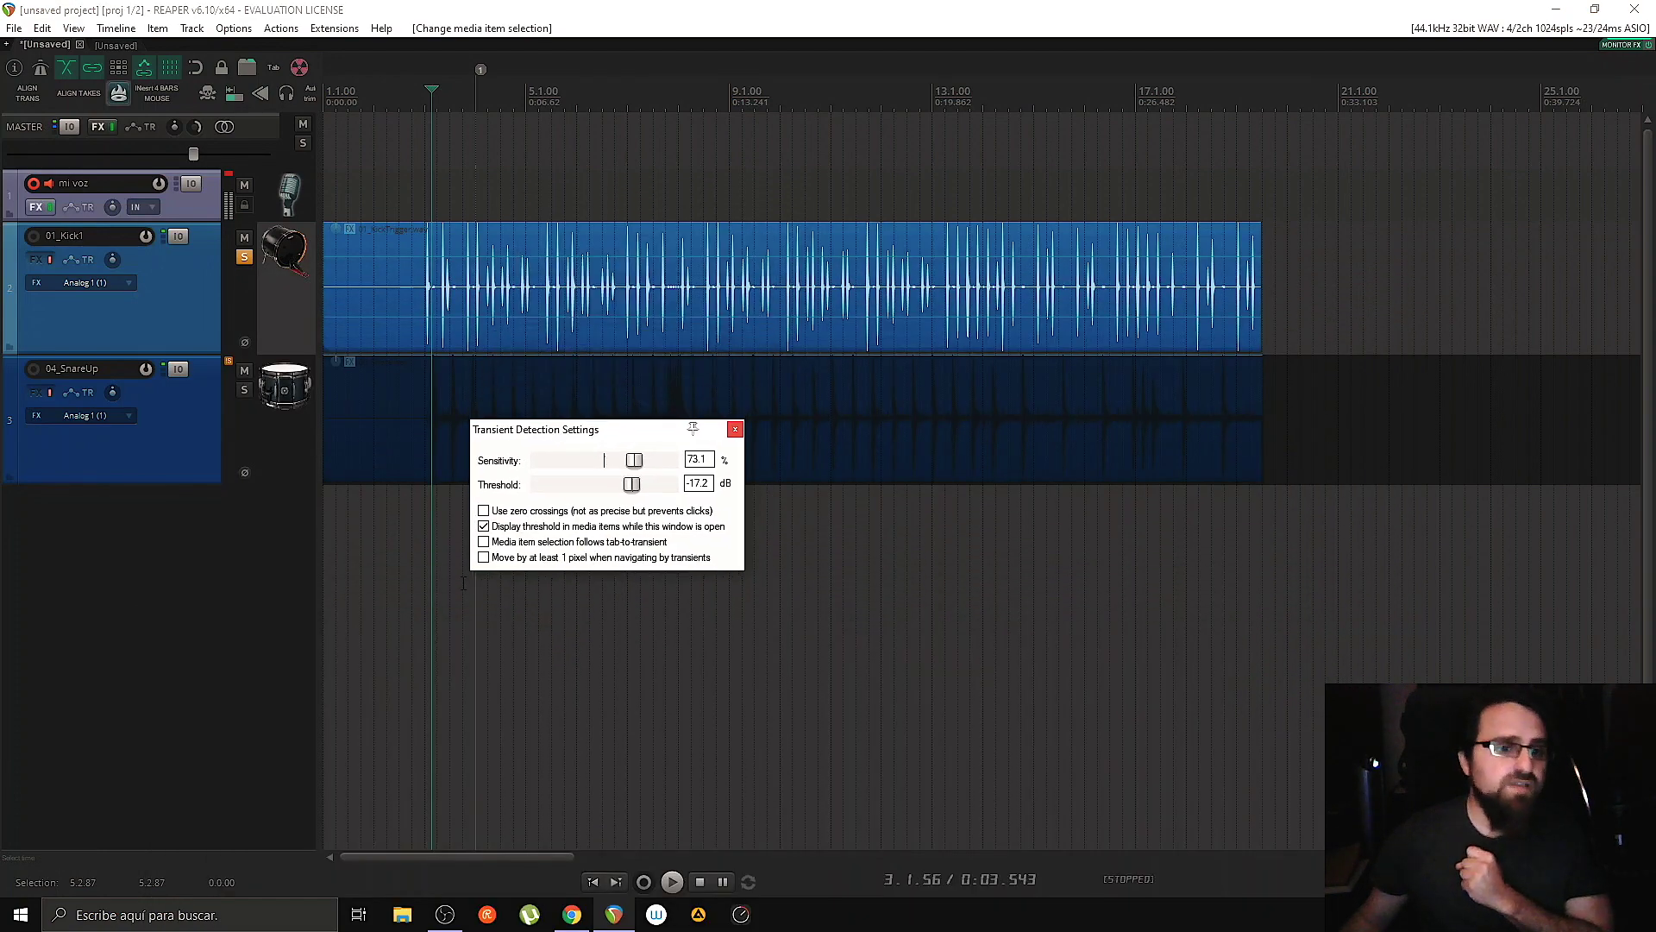
Step: Keep the threshold displayed in media items, set the transient detection threshold to -28.0 dB, and close the settings
{"action": "left_click", "coordinate": [484, 527]}
{"action": "left_click", "coordinate": [484, 527]}
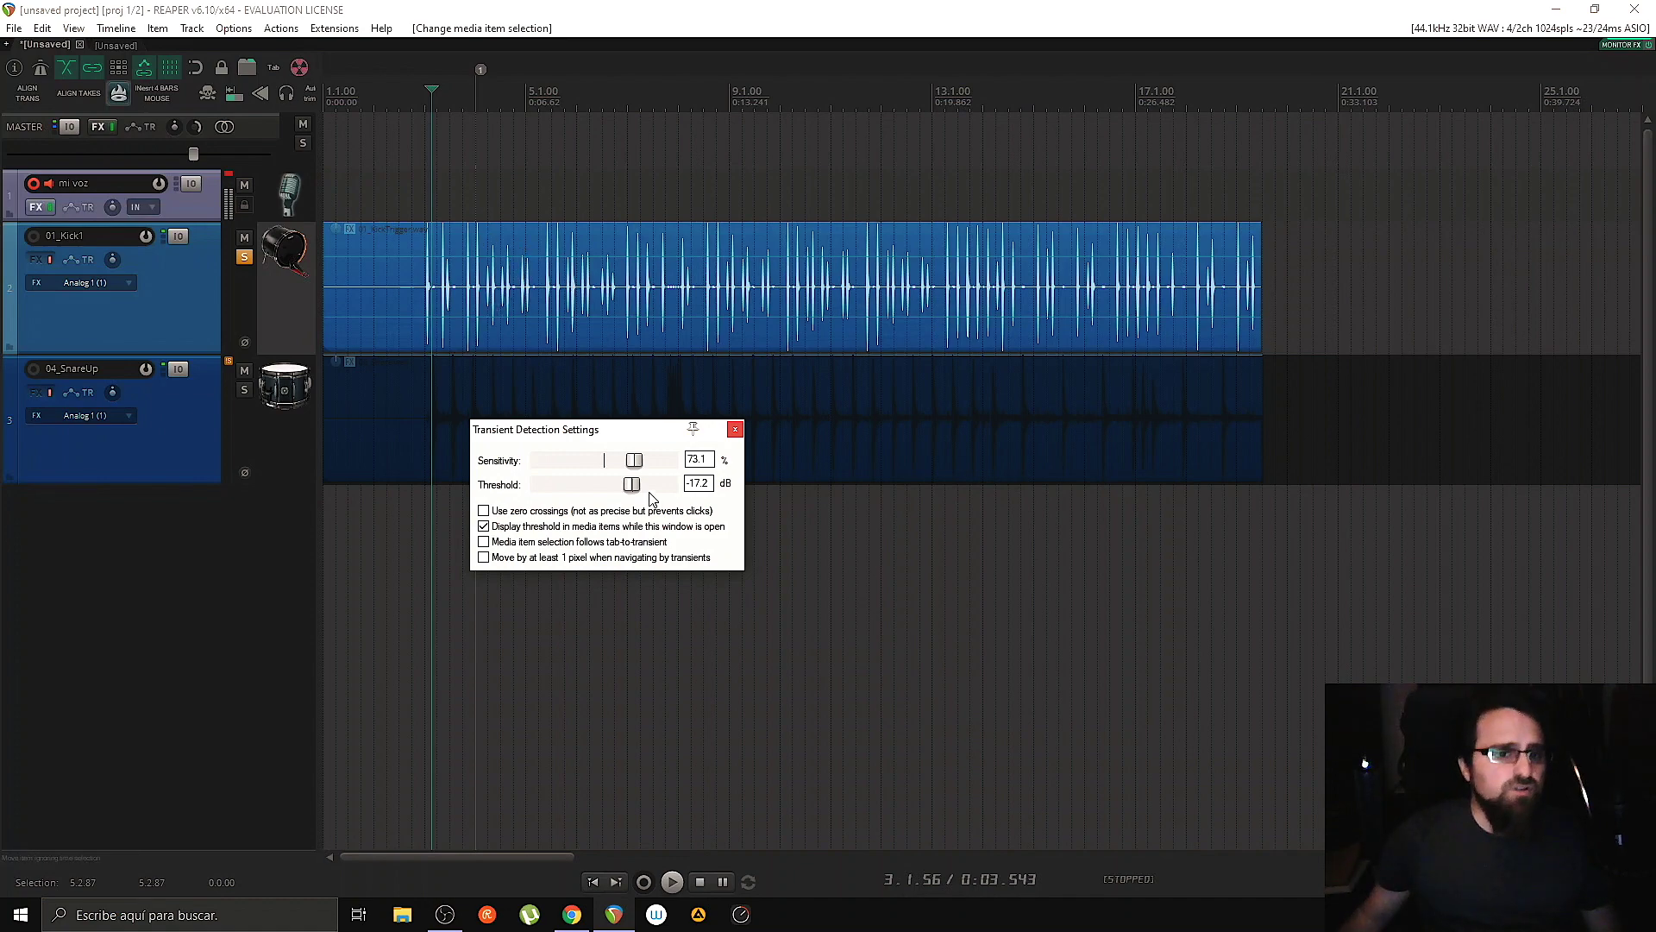
{"action": "left_click_drag", "start_coordinate": [630, 488], "coordinate": [611, 486]}
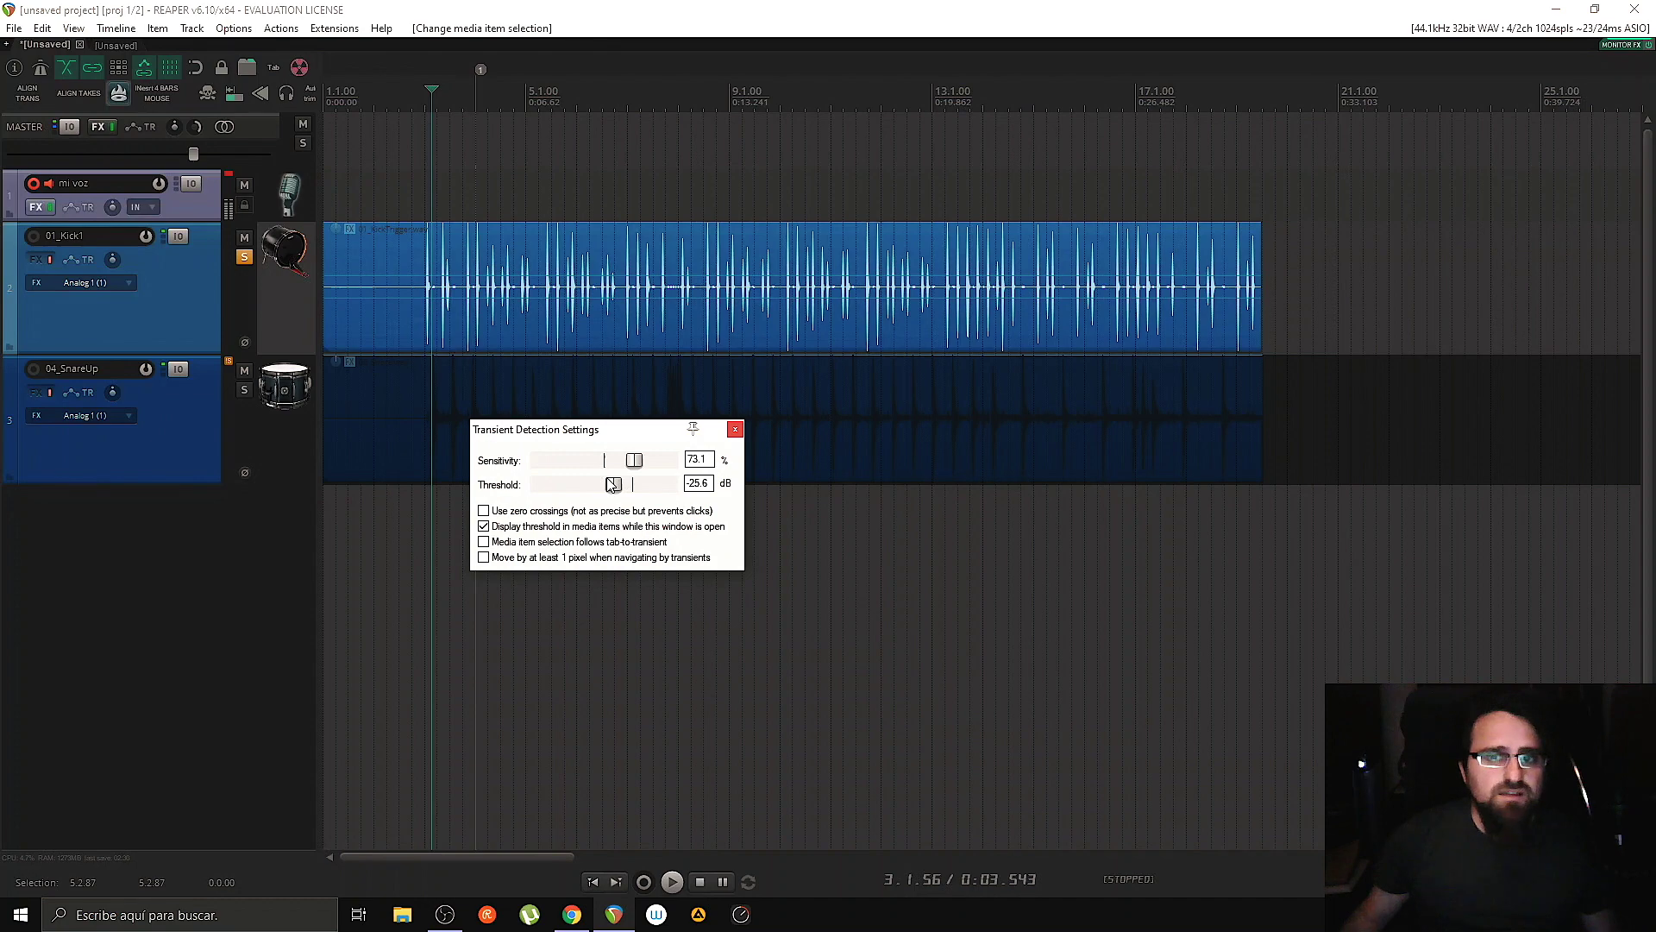
{"action": "left_click_drag", "start_coordinate": [611, 486], "coordinate": [609, 486]}
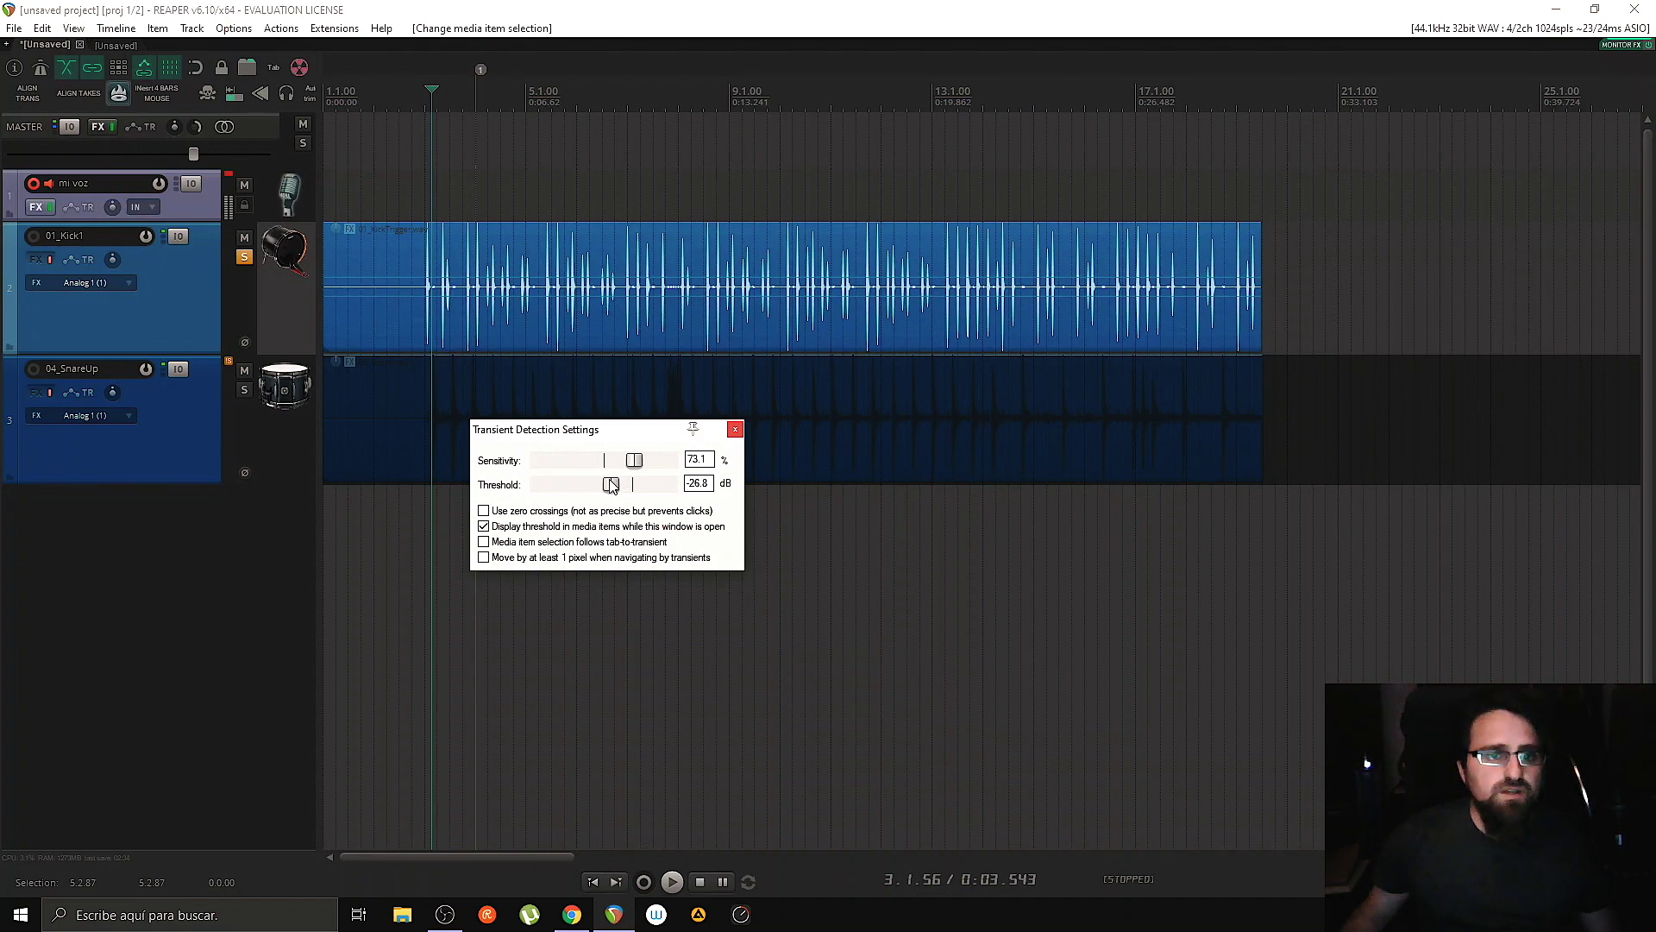
{"action": "left_click_drag", "start_coordinate": [611, 486], "coordinate": [608, 487]}
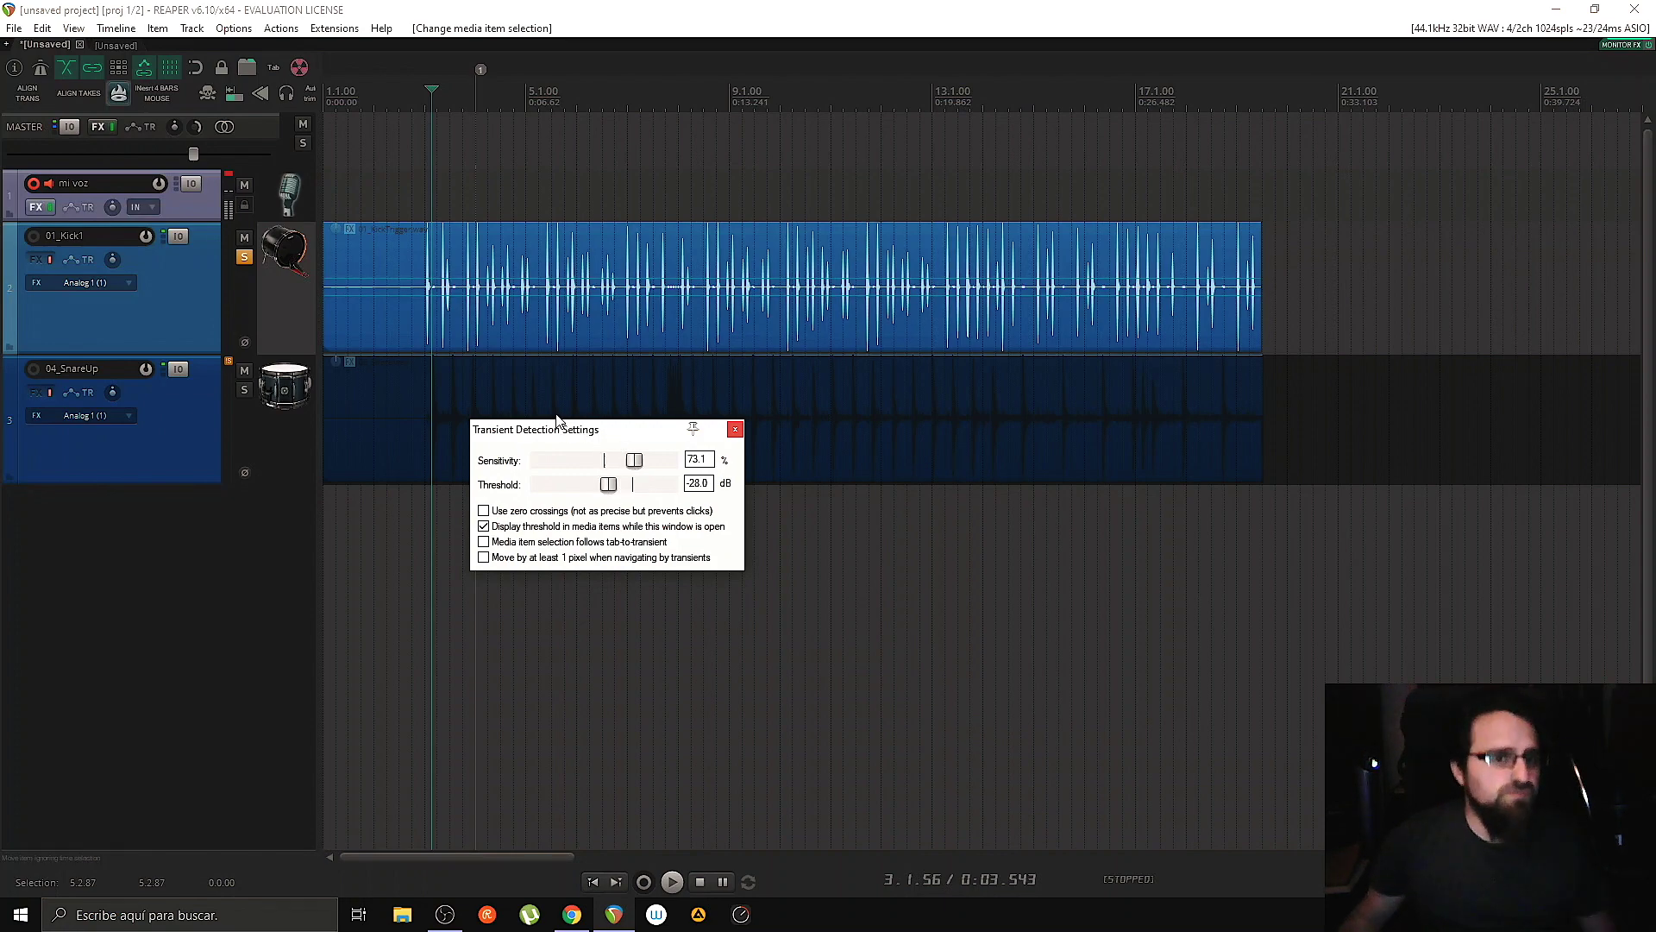
{"action": "left_click", "coordinate": [735, 428]}
Step: Remove the ARCAY SOUND KICK sampler and the Audio To MIDI Drum Trigger from the 01_Kick1 track's effects chain
{"action": "left_click", "coordinate": [43, 262]}
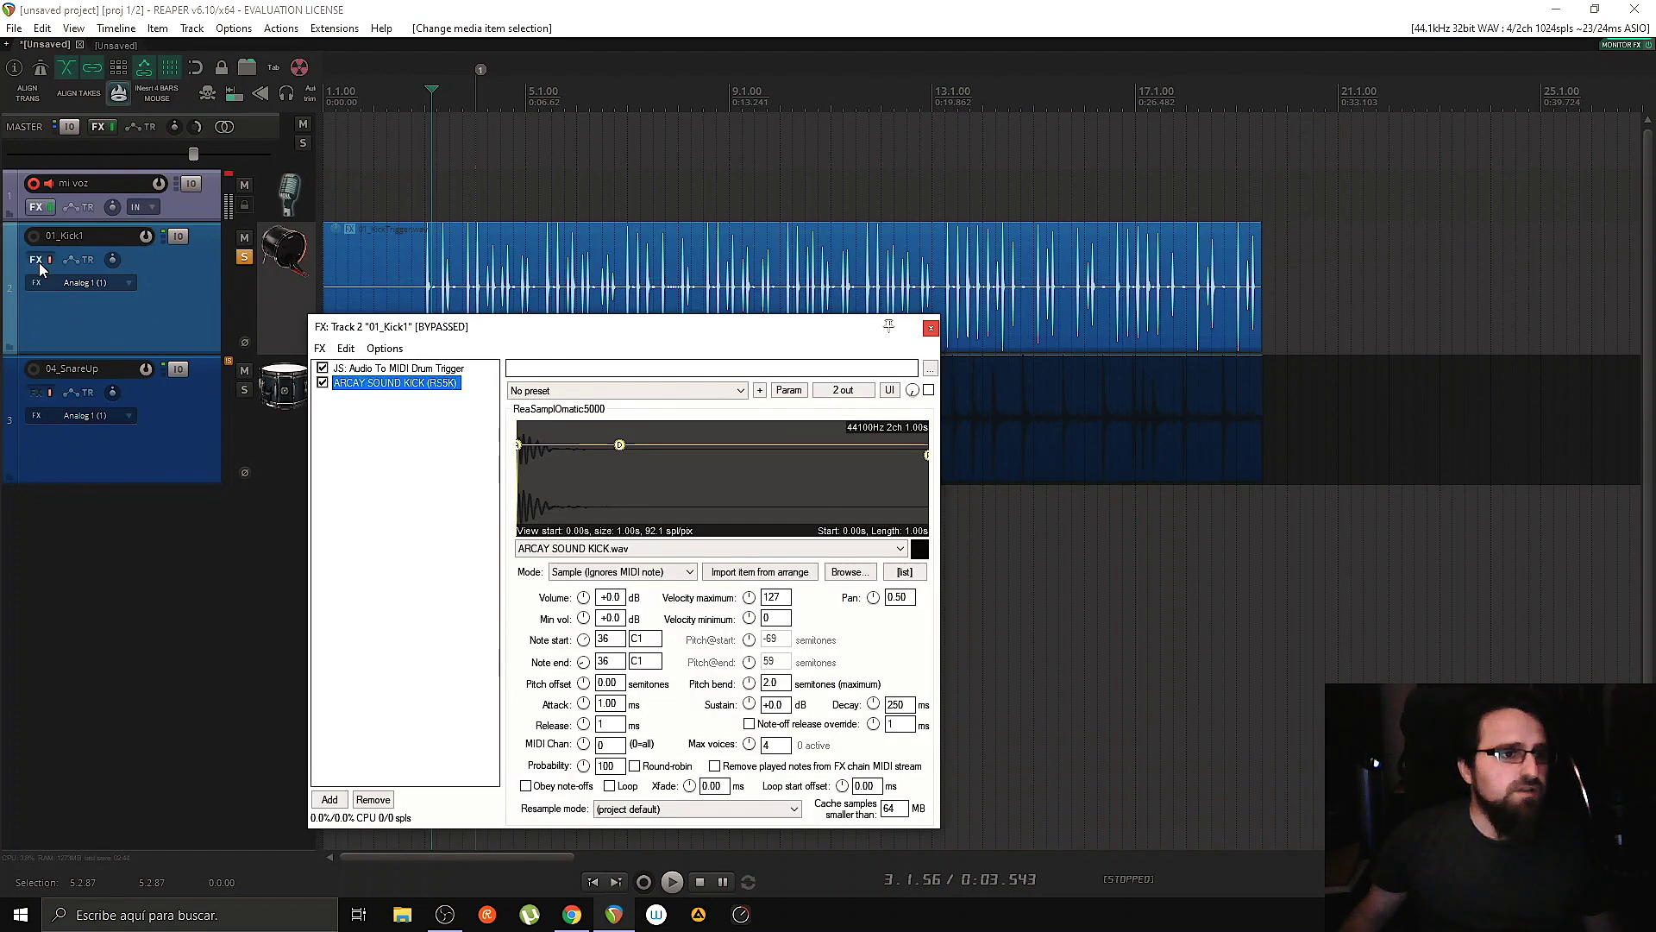
{"action": "left_click", "coordinate": [322, 382]}
{"action": "left_click", "coordinate": [322, 368]}
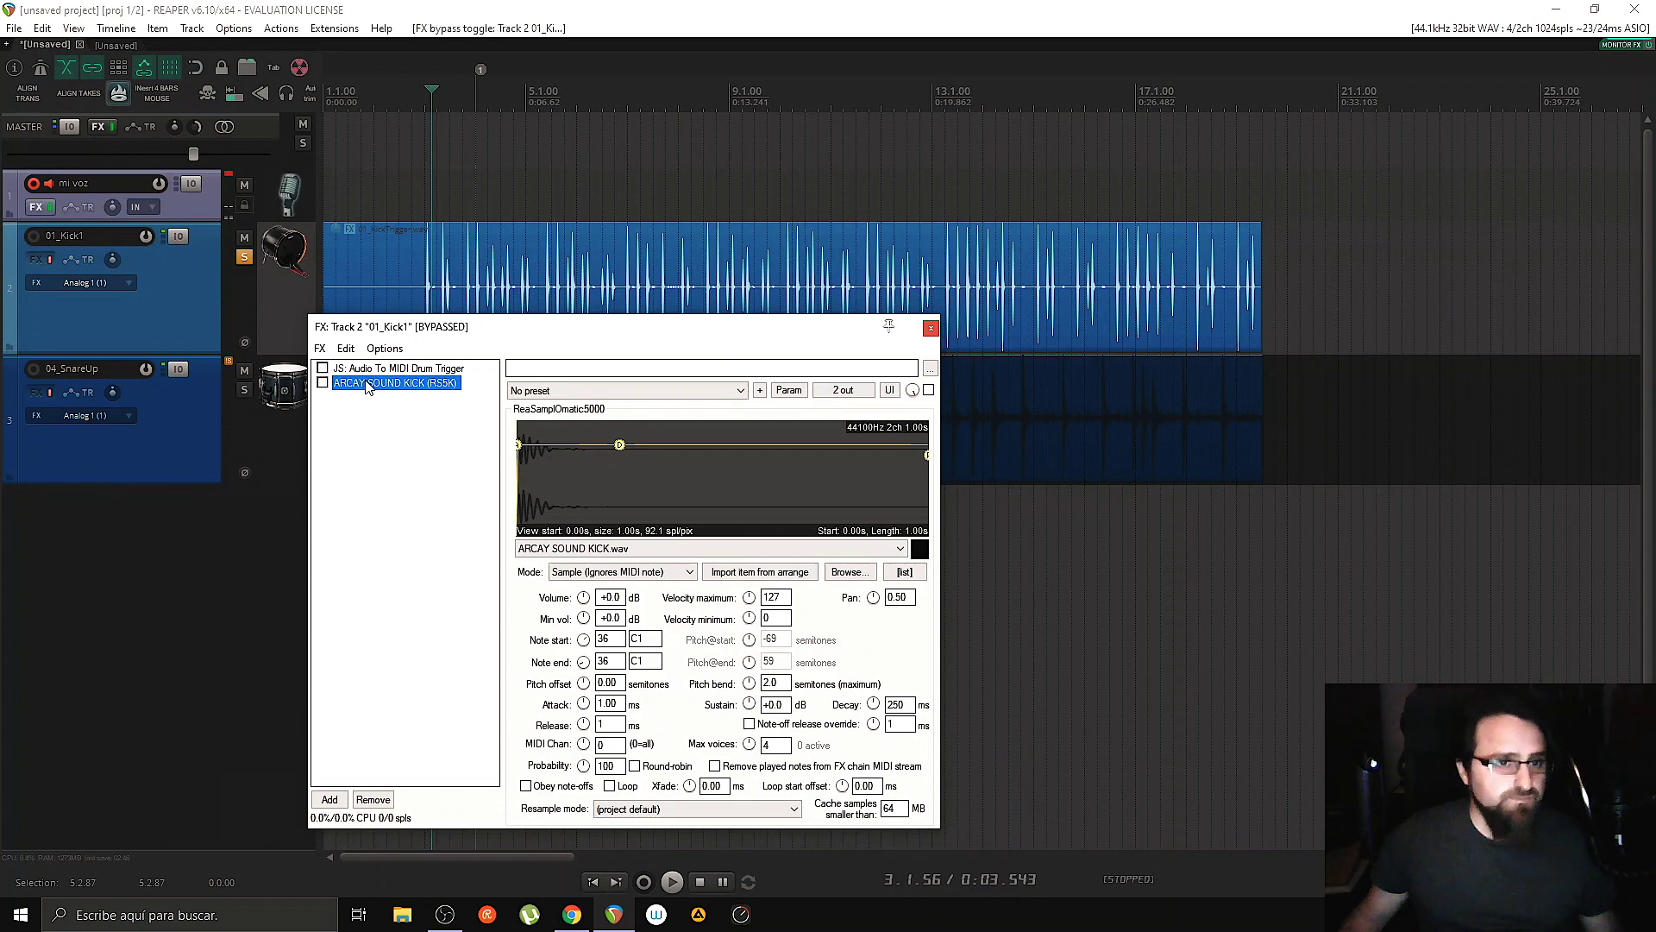
{"action": "key", "text": "Delete"}
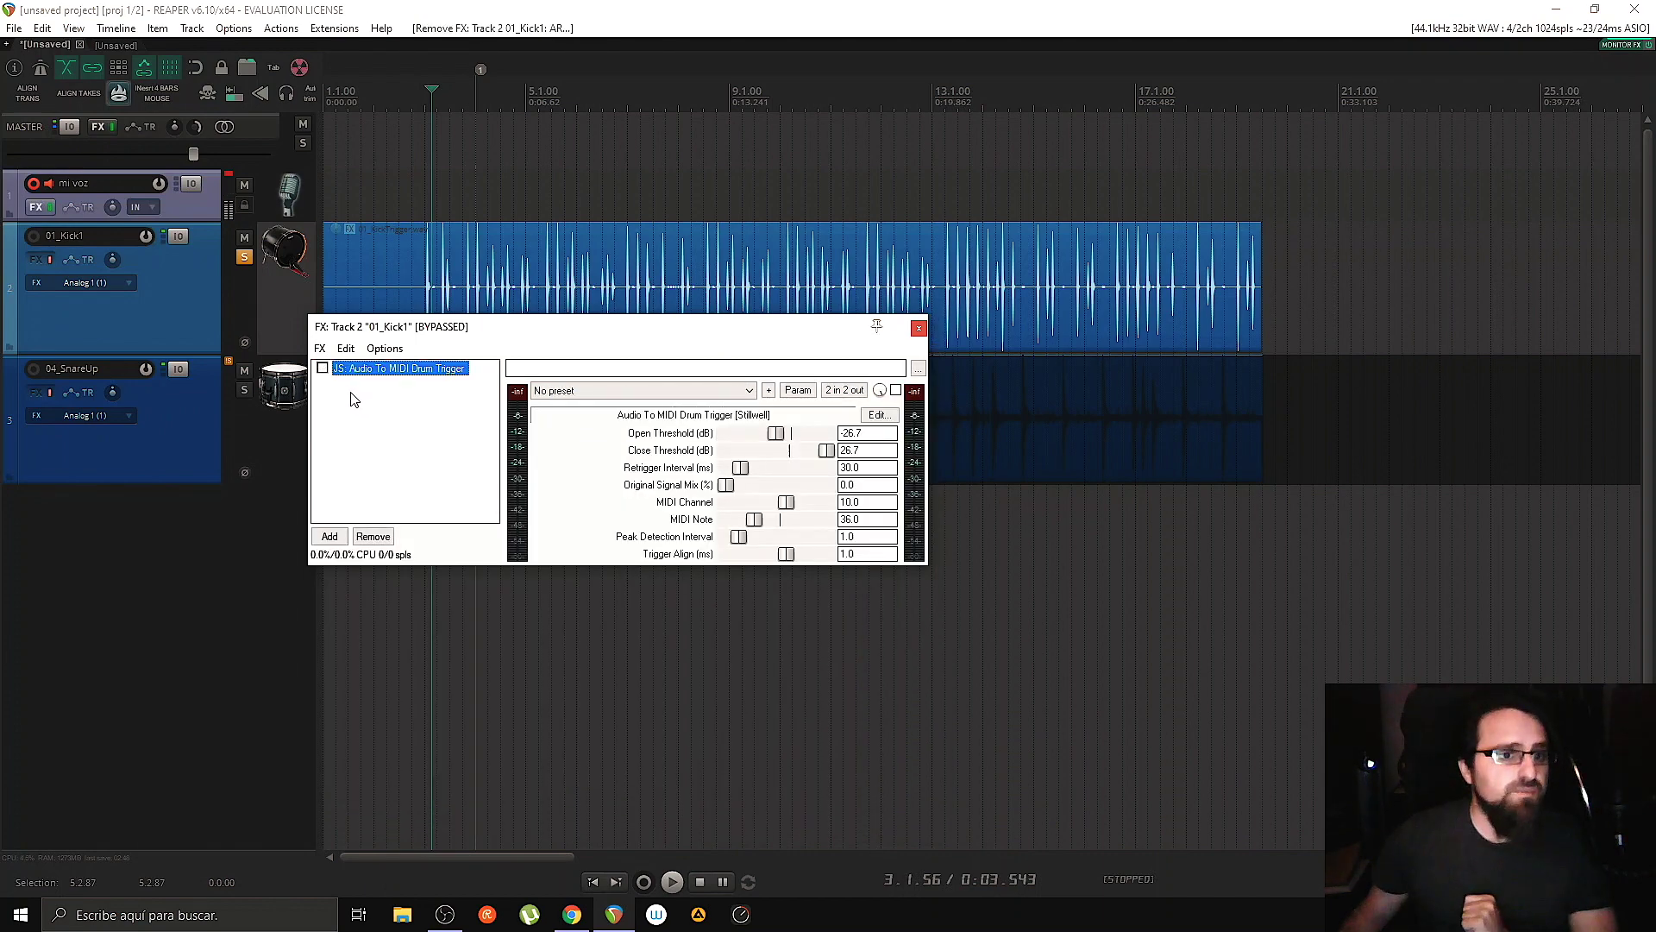
{"action": "key", "text": "Delete"}
Step: Find the JS Audio To MIDI Drum Trigger effect and add it to the 01_Kick1 track
{"action": "left_click", "coordinate": [328, 536]}
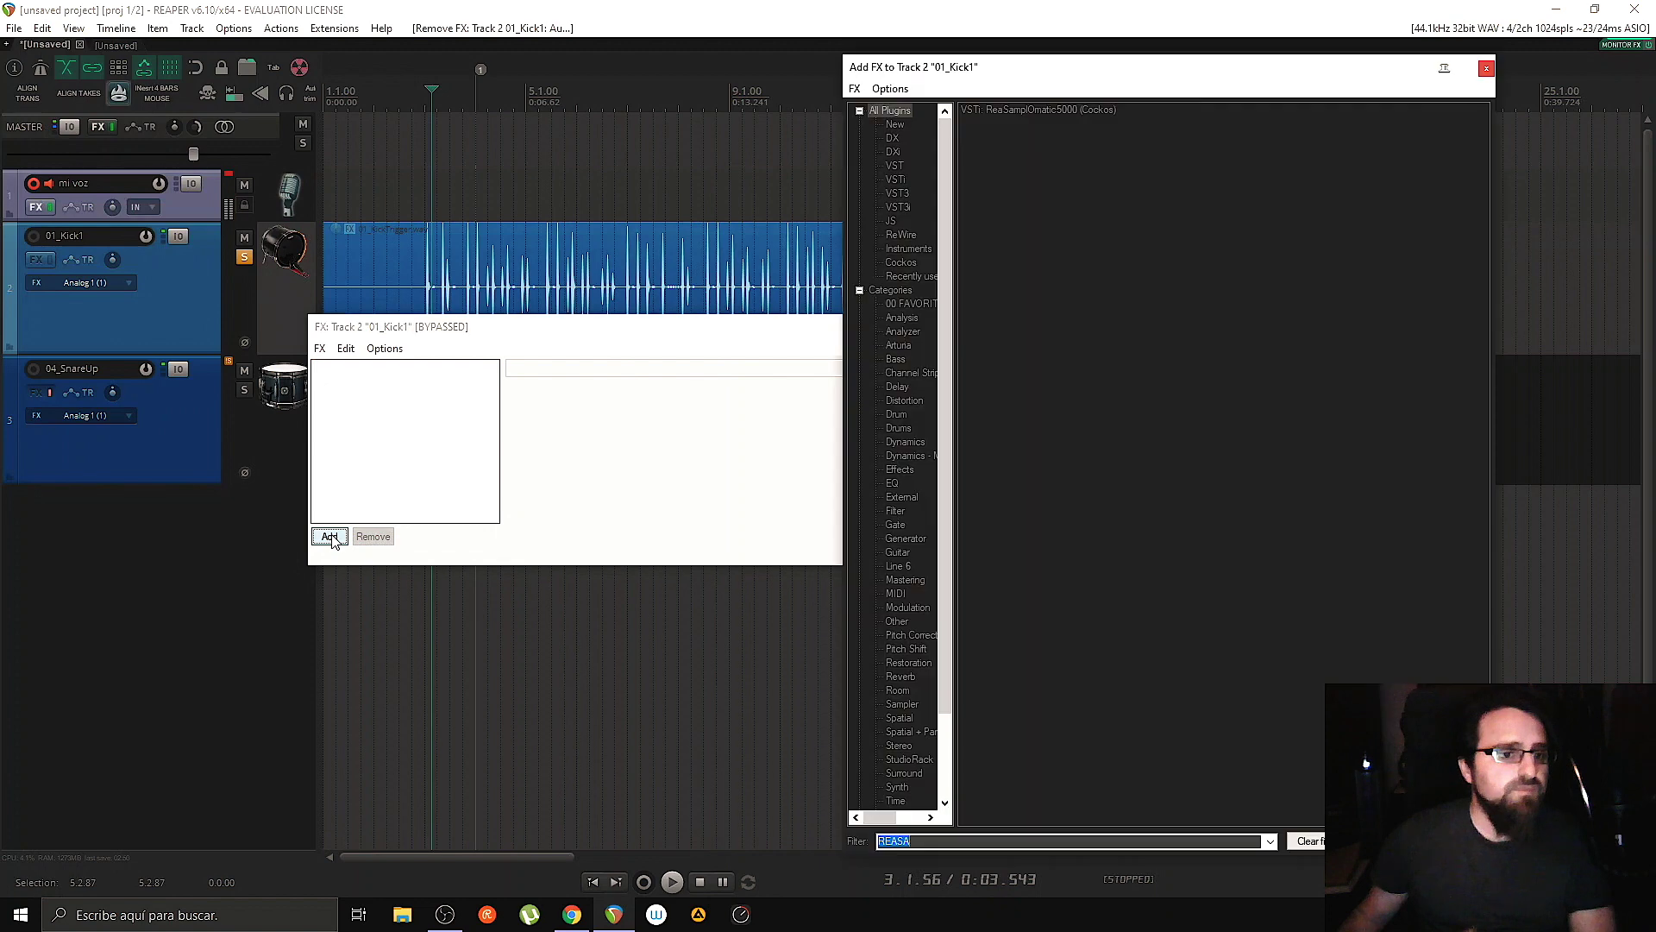
{"action": "type", "text": "s"}
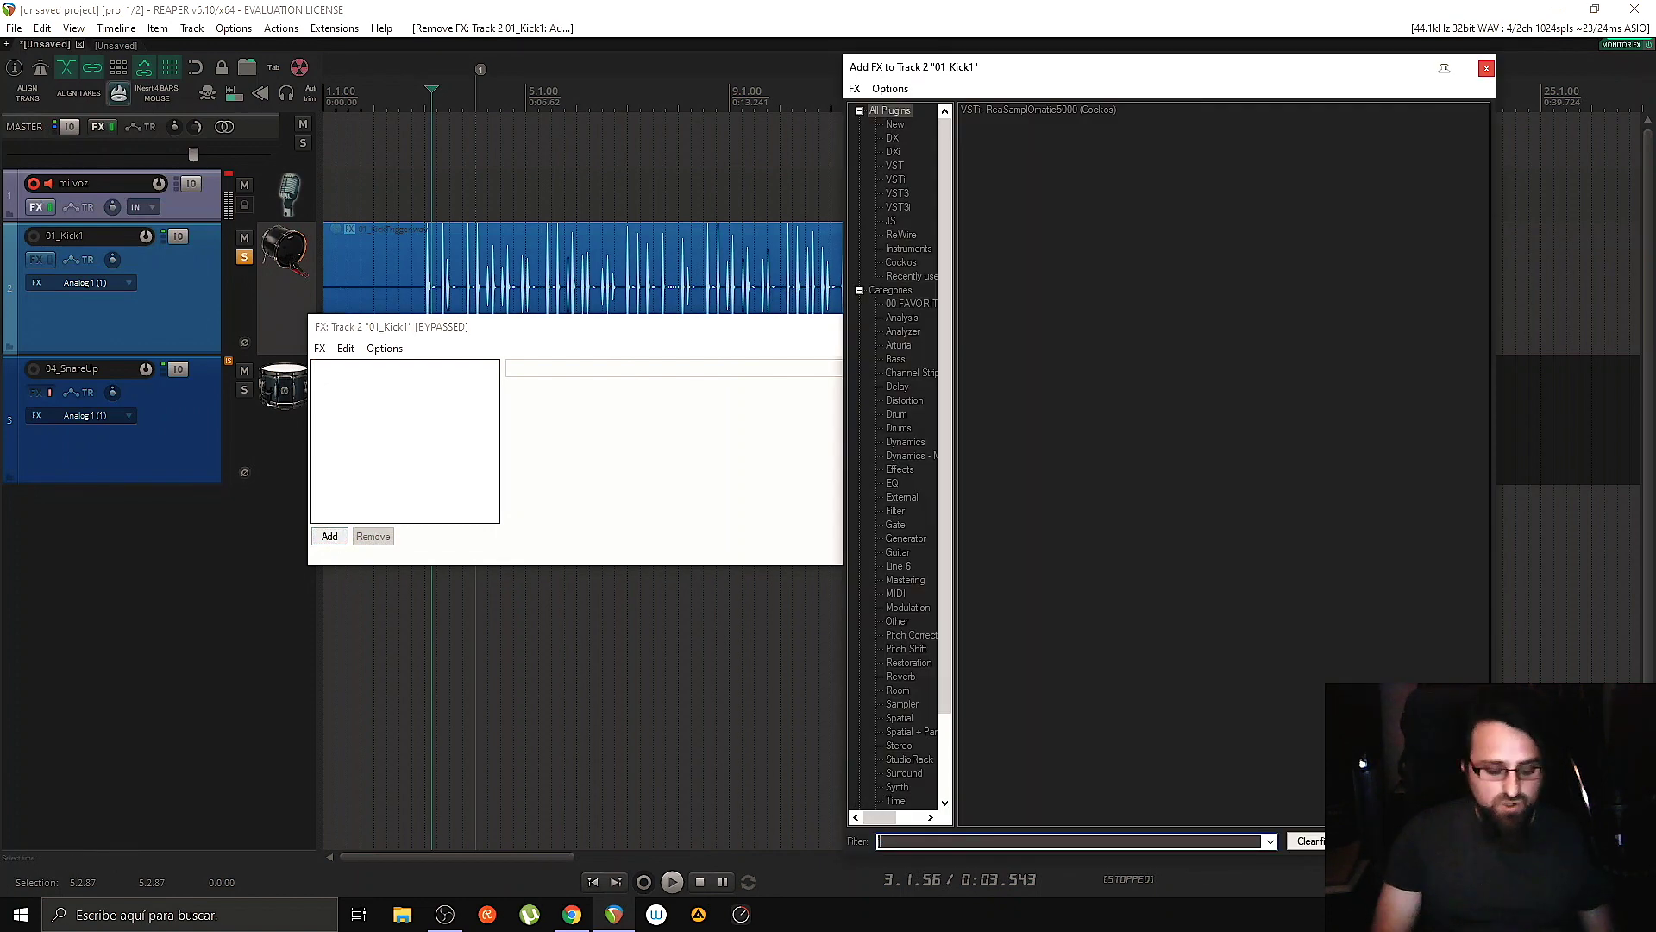
{"action": "type", "text": " audio"}
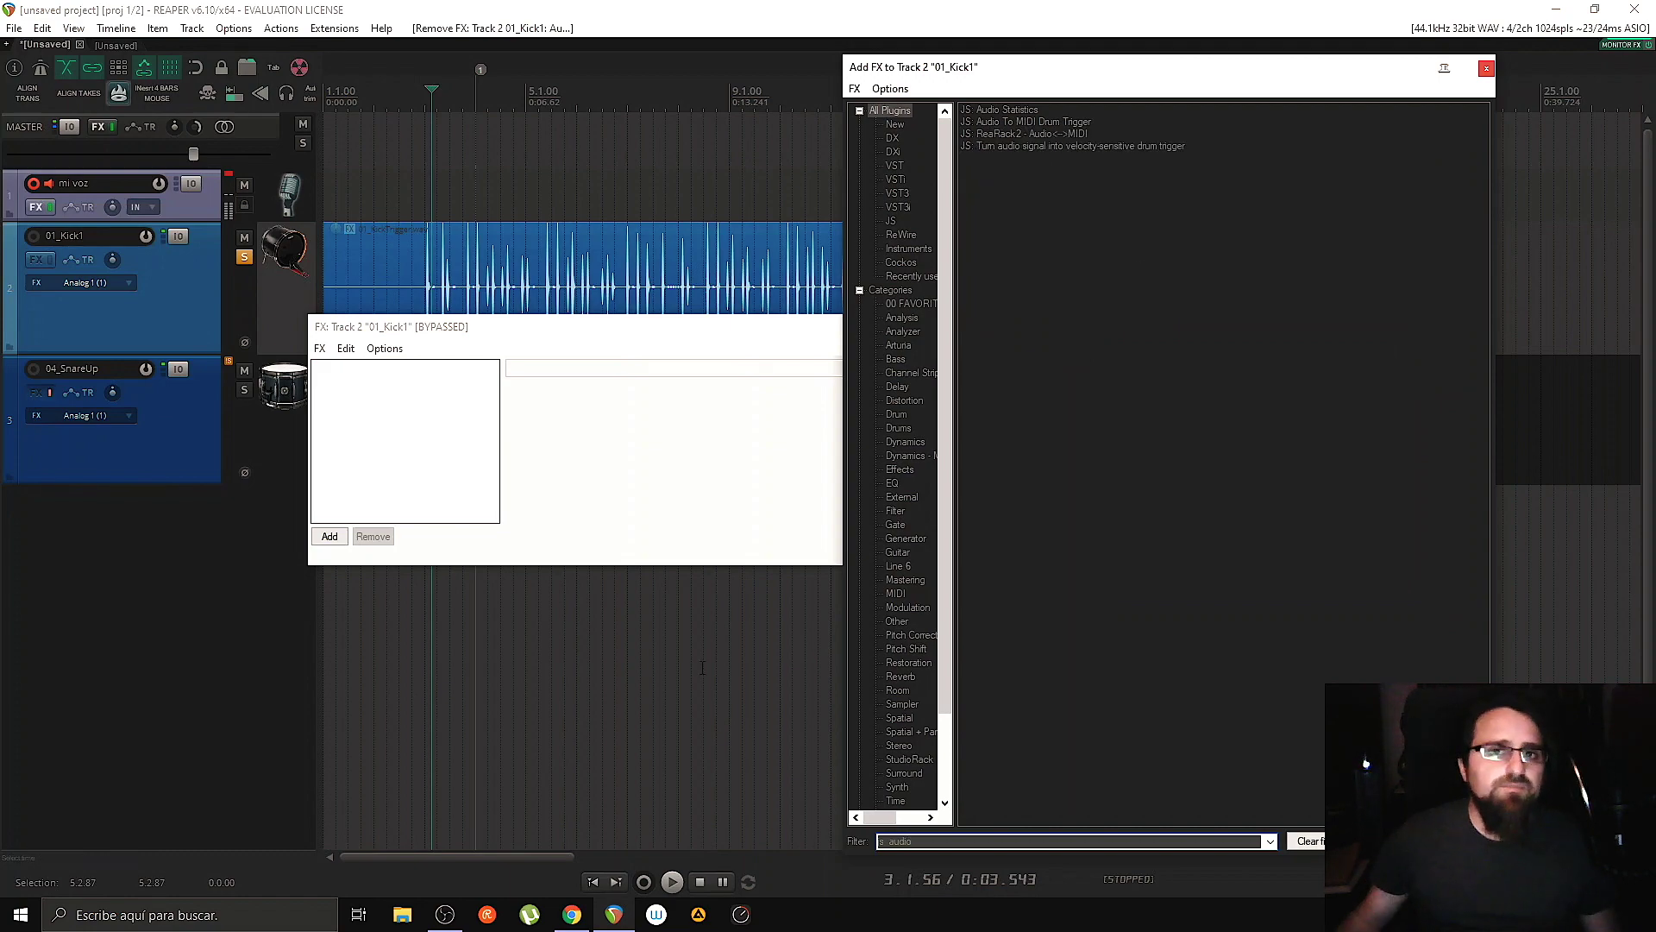
{"action": "left_click_drag", "start_coordinate": [973, 67], "coordinate": [328, 188]}
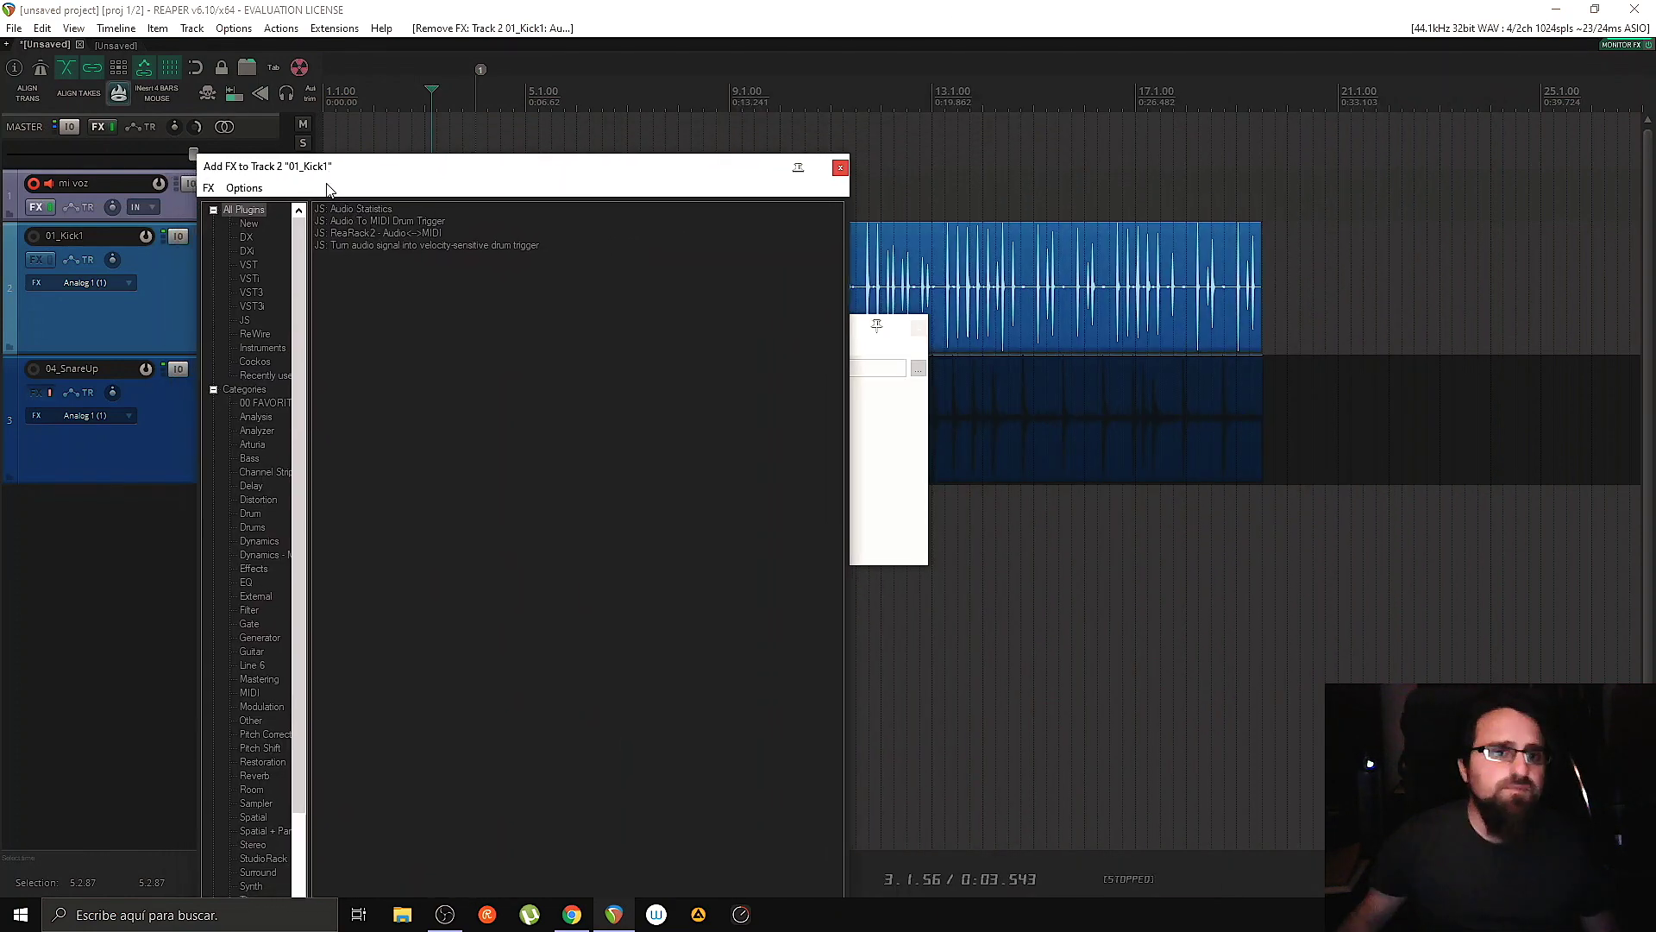
{"action": "double_click", "coordinate": [379, 221]}
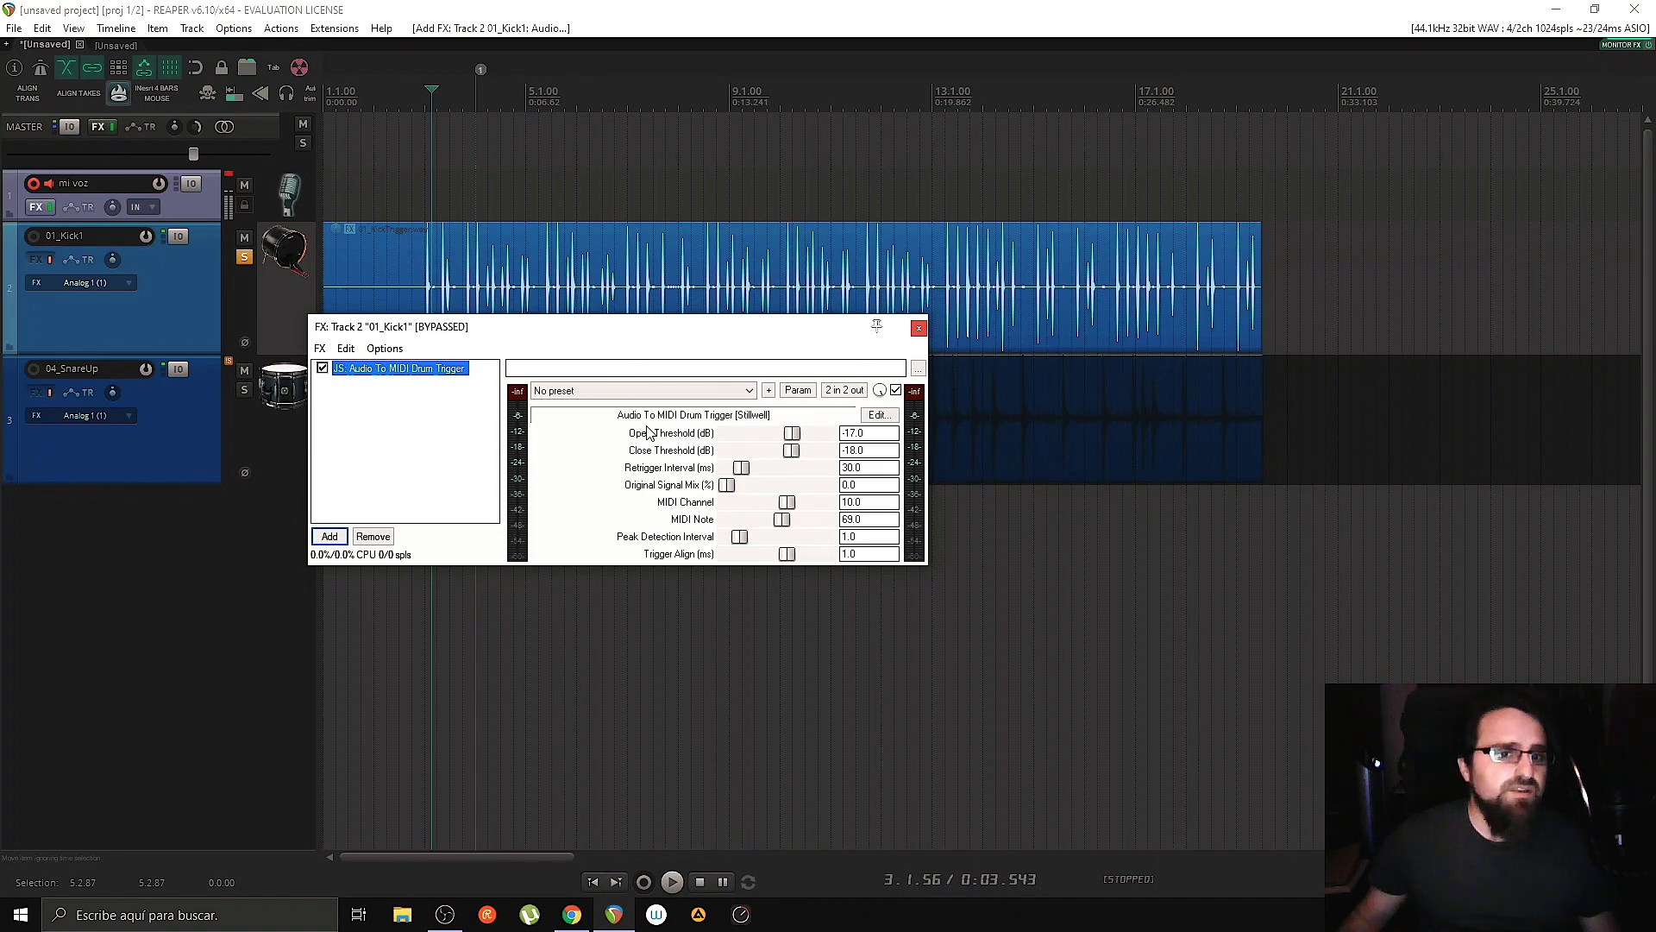
Step: Set the drum trigger's open and close thresholds to -28 dB and its MIDI note to 36
{"action": "double_click", "coordinate": [883, 431]}
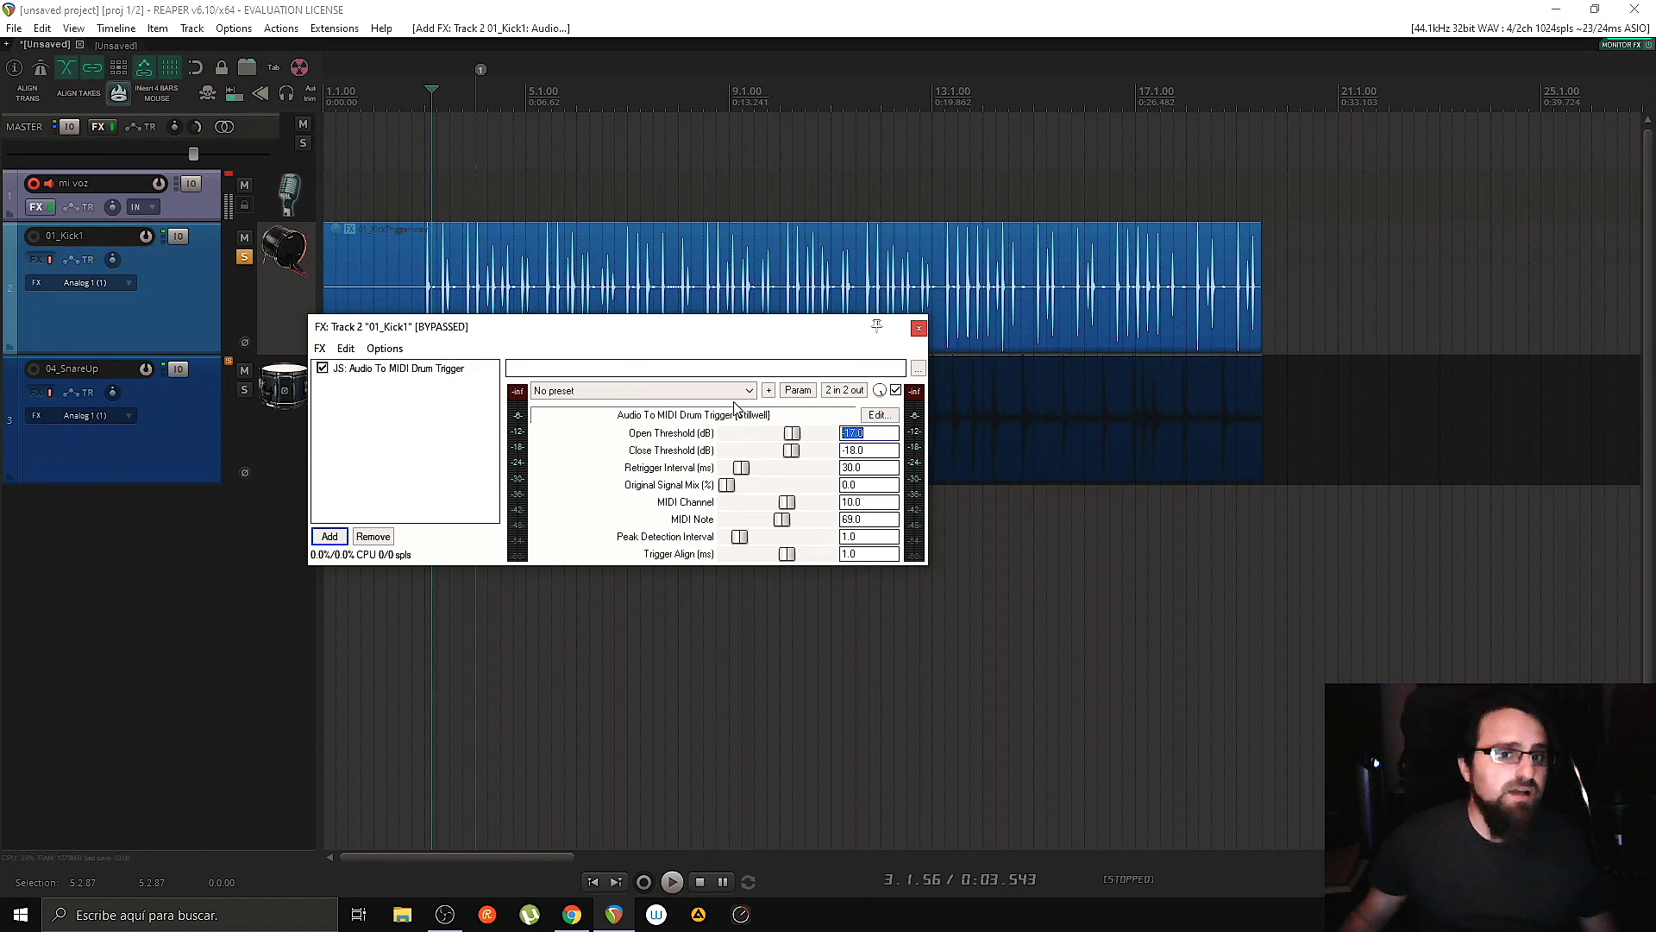
{"action": "type", "text": "-28"}
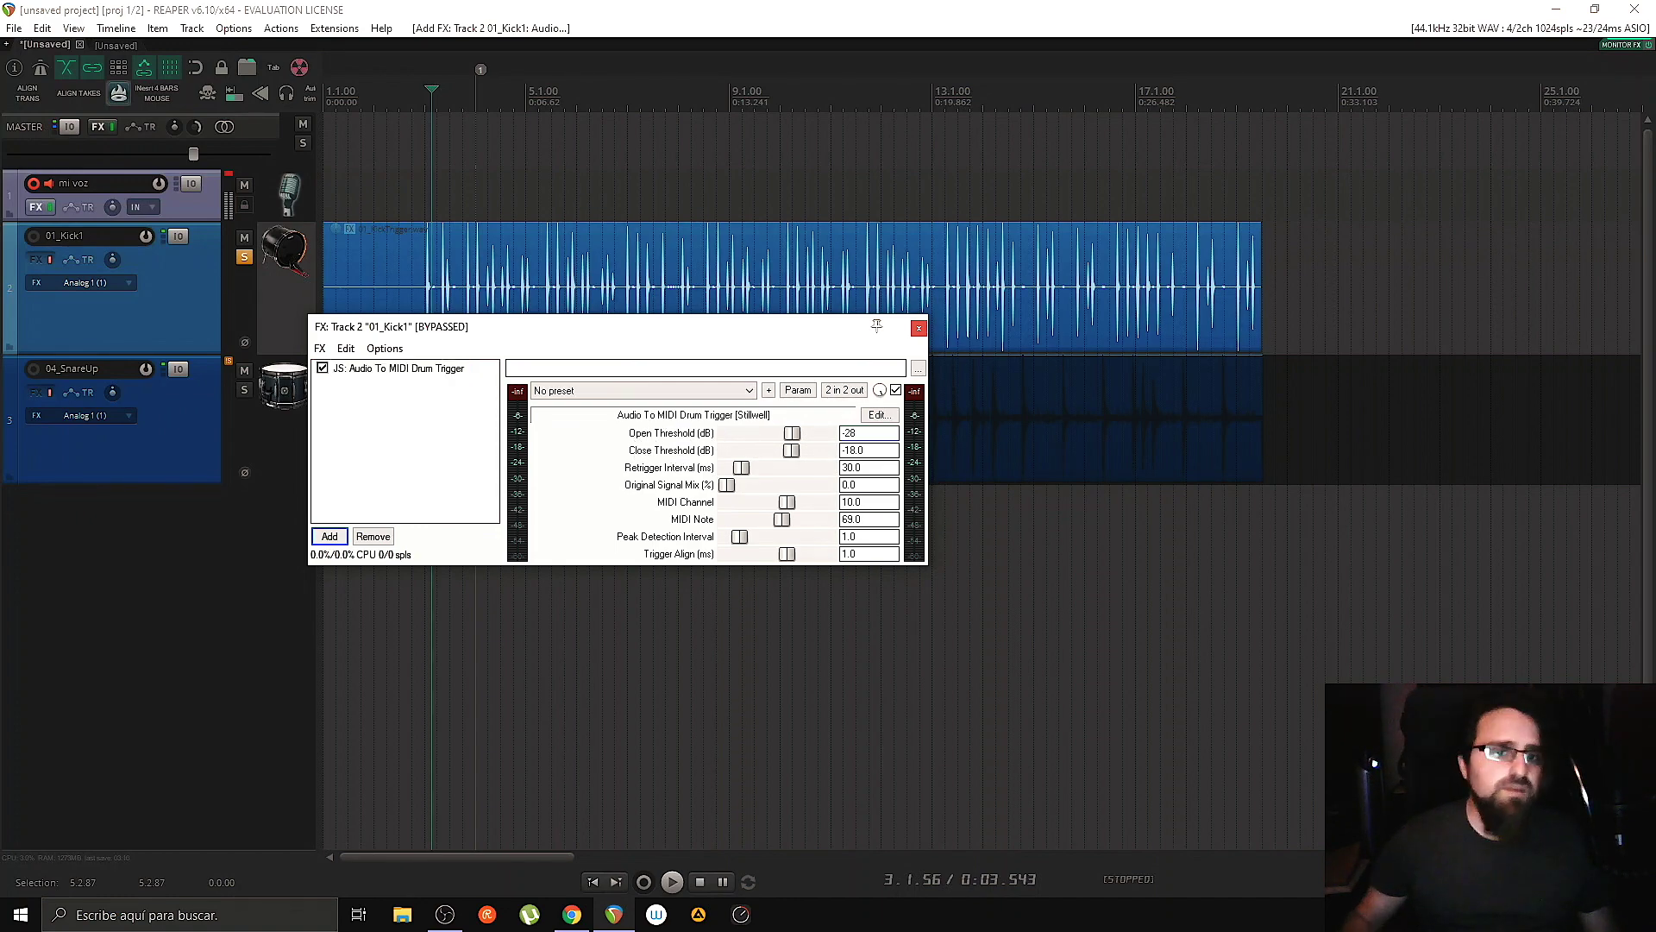
{"action": "double_click", "coordinate": [876, 449]}
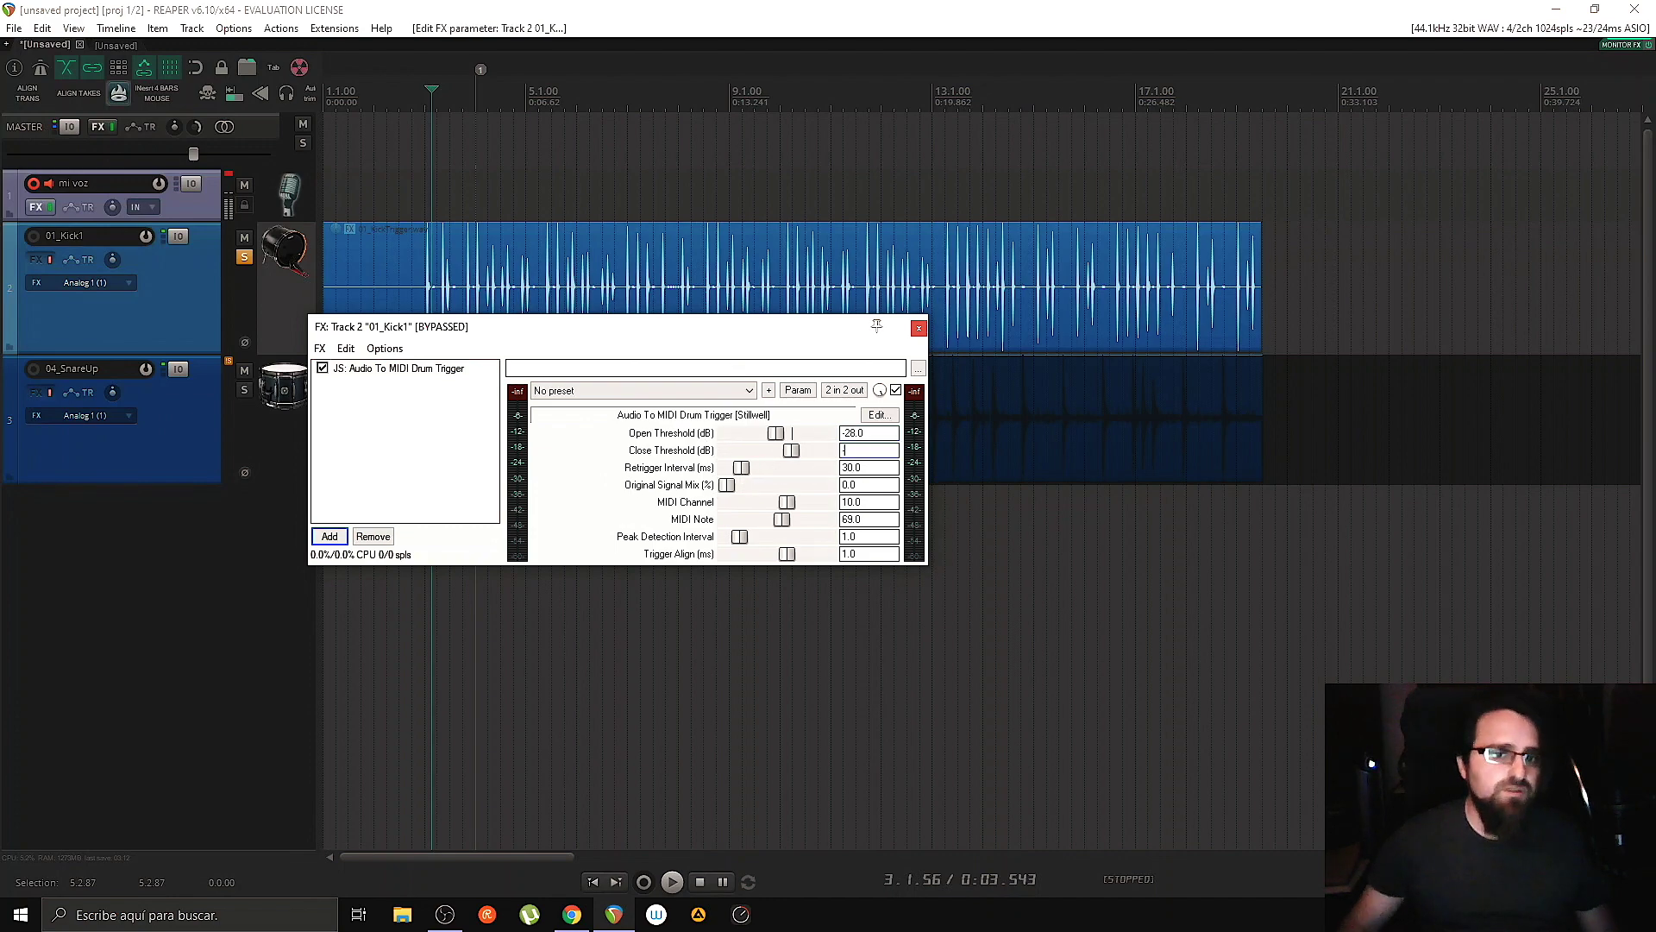
{"action": "type", "text": "-28"}
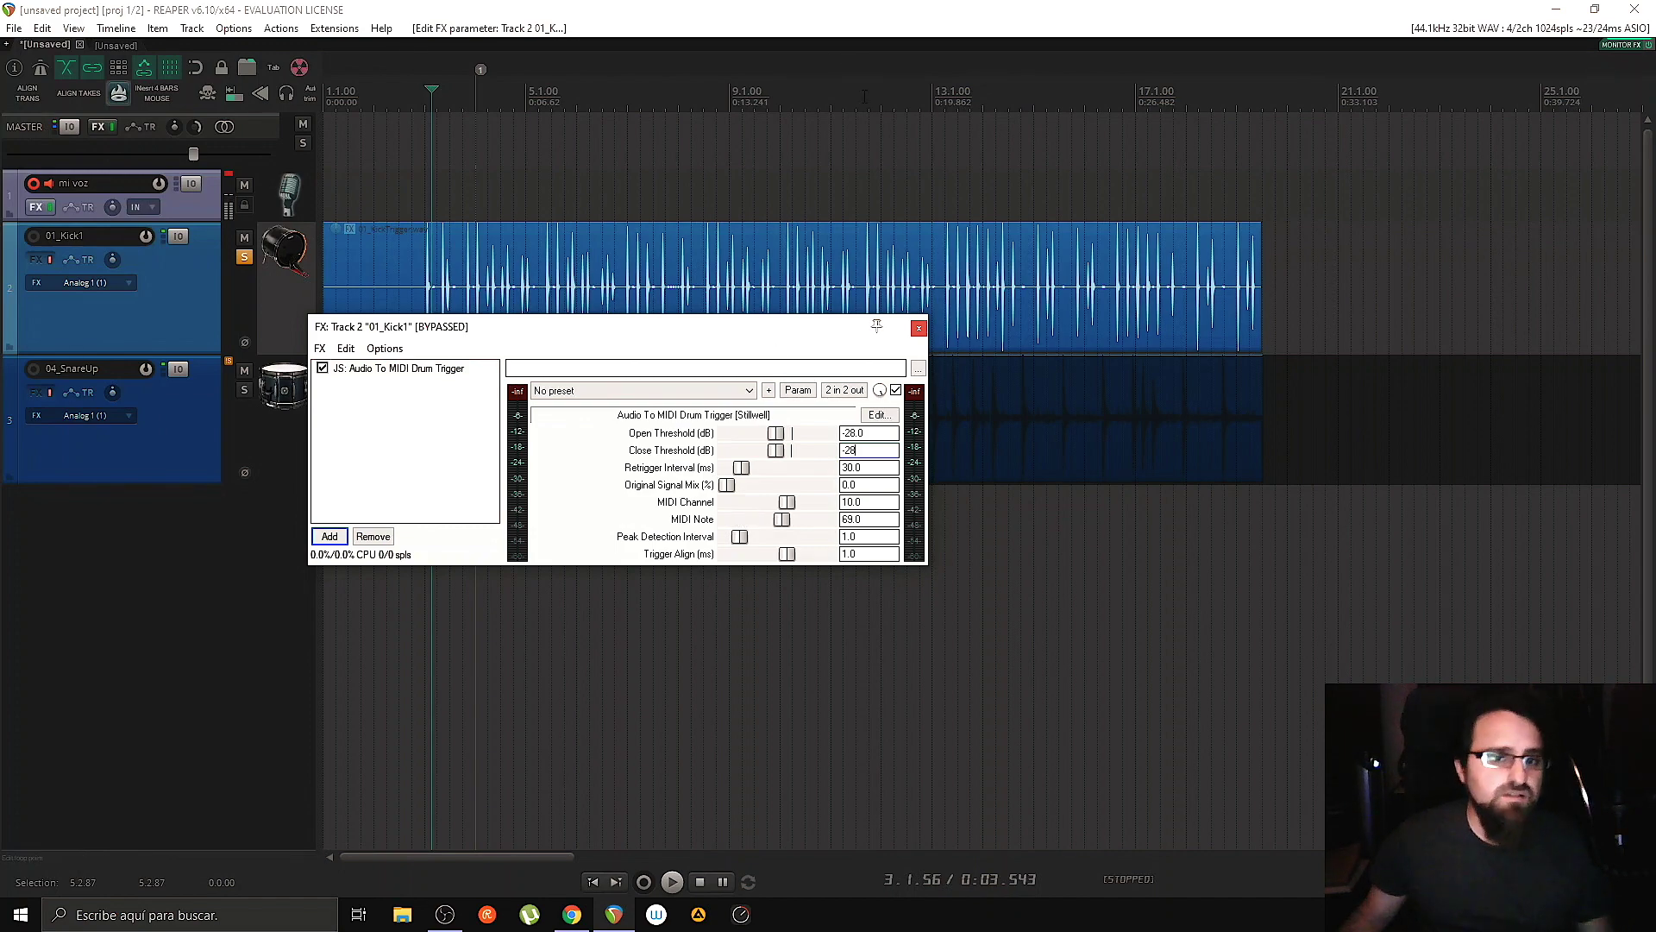
{"action": "double_click", "coordinate": [884, 520]}
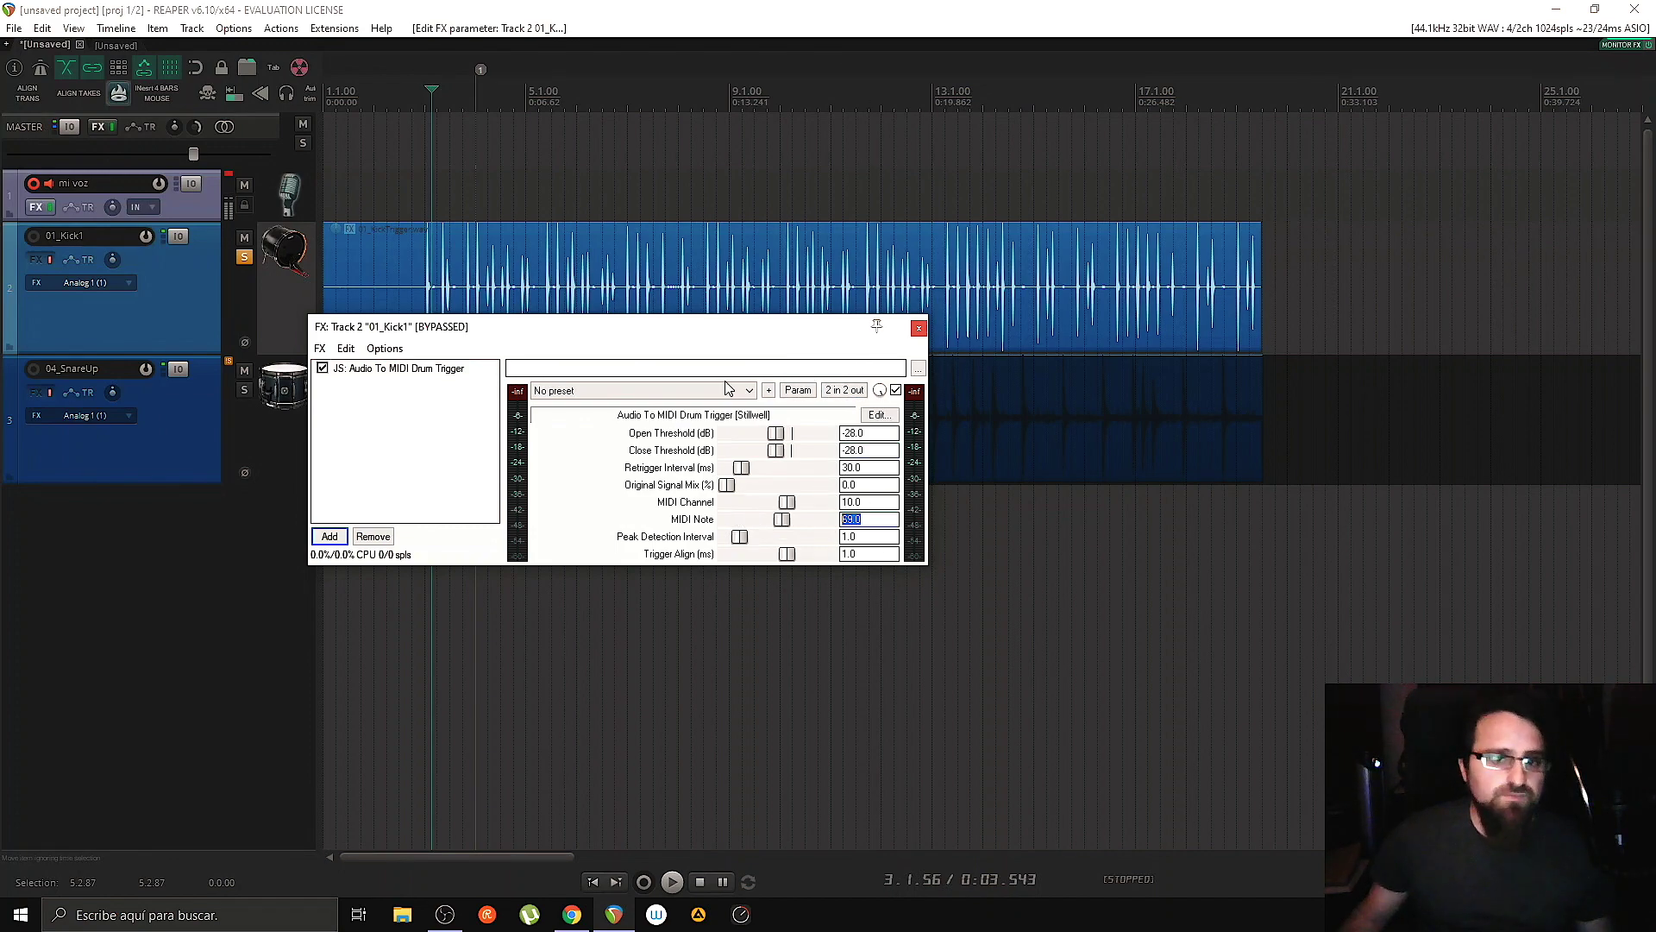
{"action": "type", "text": "36"}
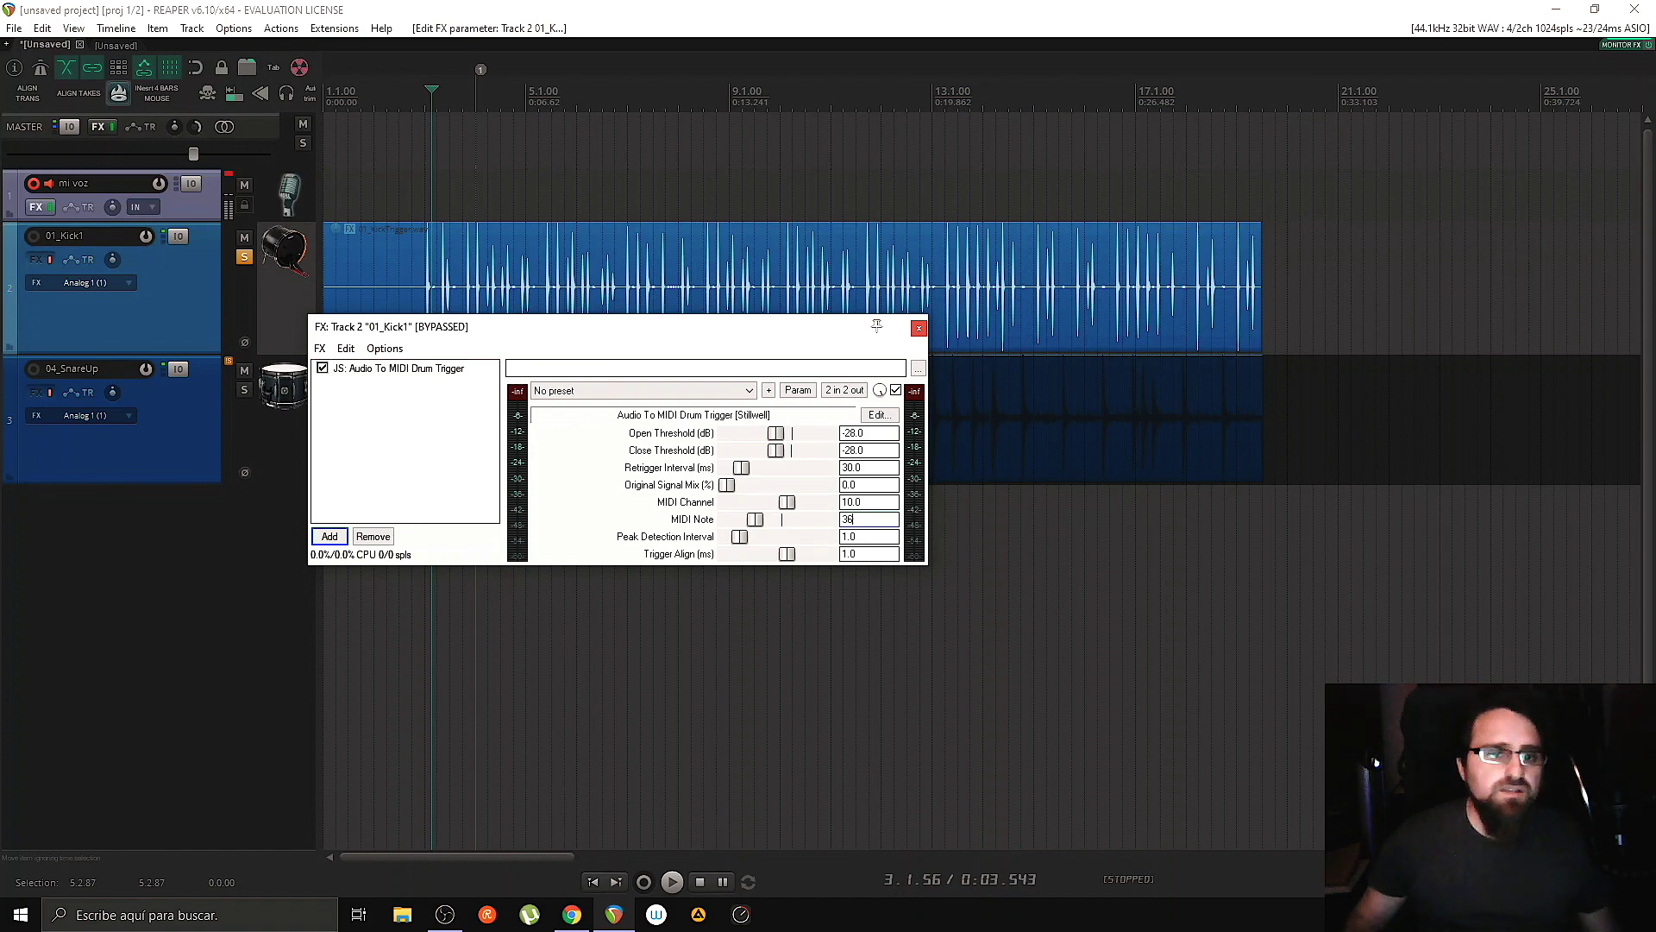
Step: Play the kick from just before its first hit, enable the track's bypassed effects chain, and play it again
{"action": "left_click", "coordinate": [419, 291]}
{"action": "key", "text": "space"}
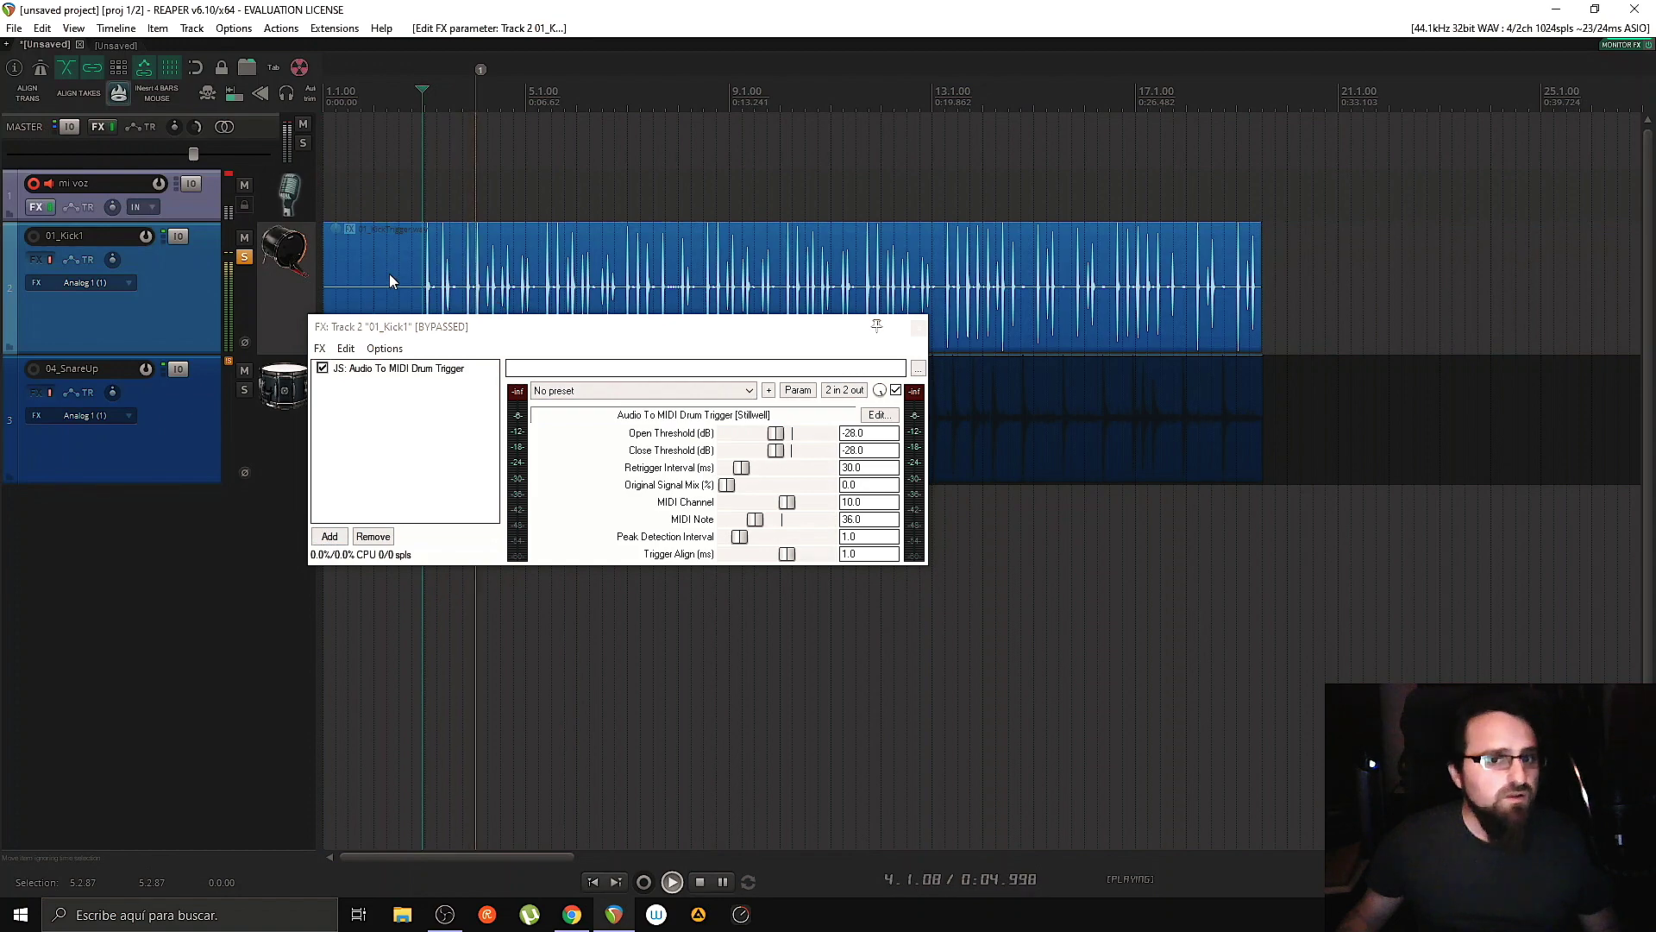
{"action": "key", "text": "space"}
{"action": "left_click", "coordinate": [50, 261]}
{"action": "key", "text": "space"}
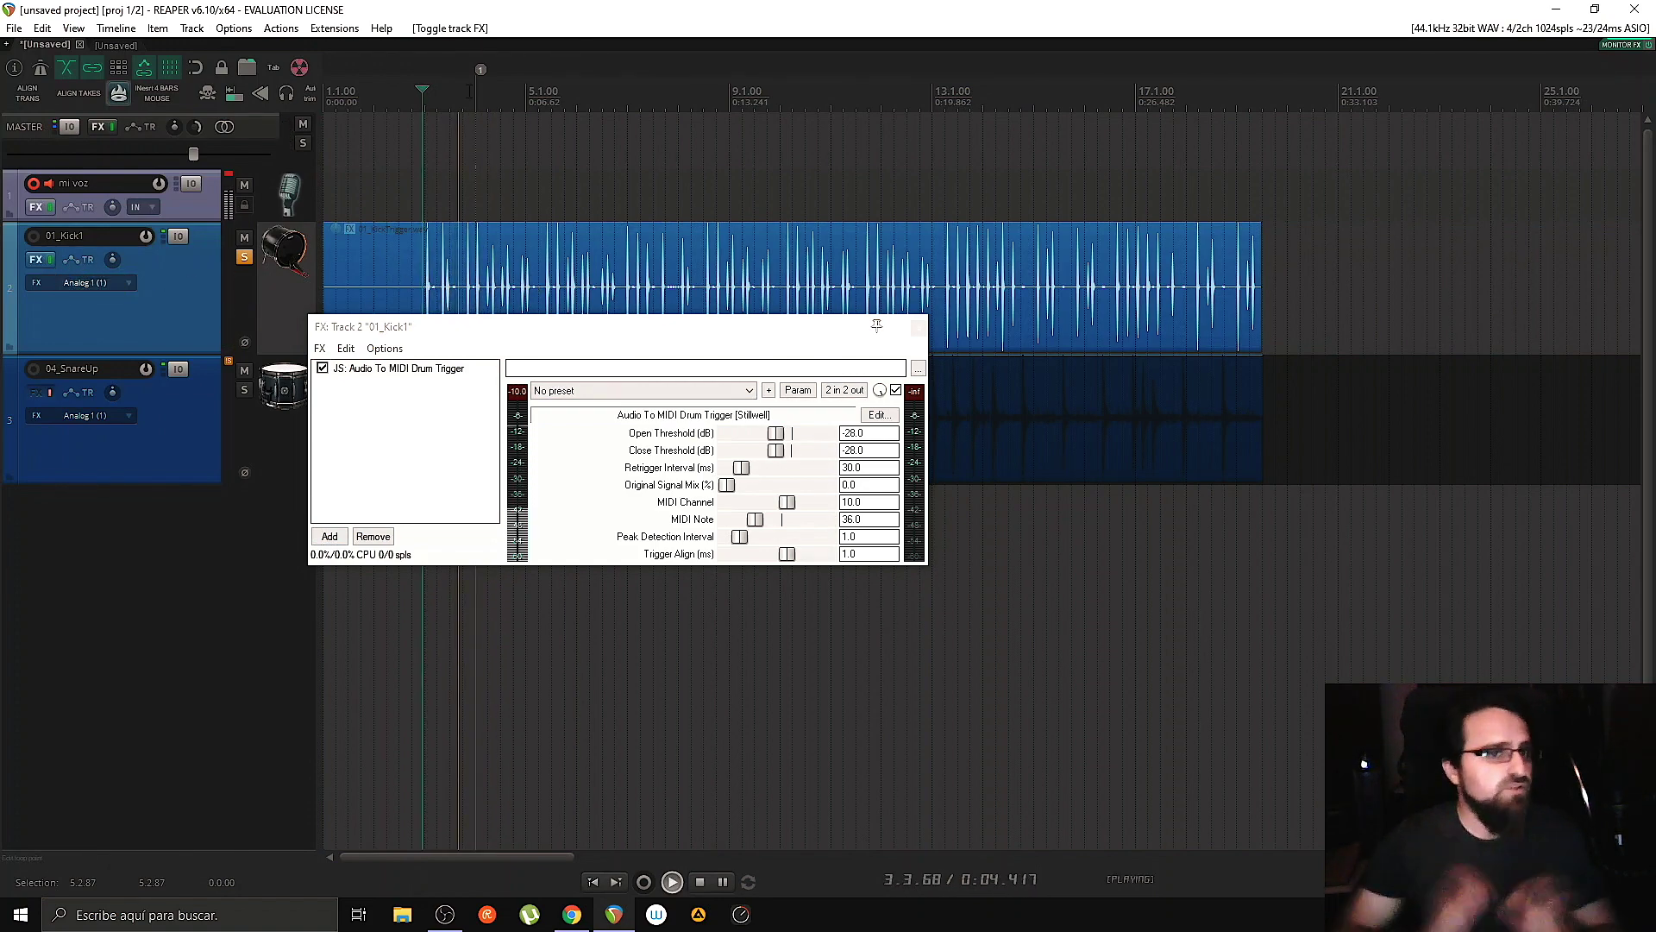
{"action": "key", "text": "space"}
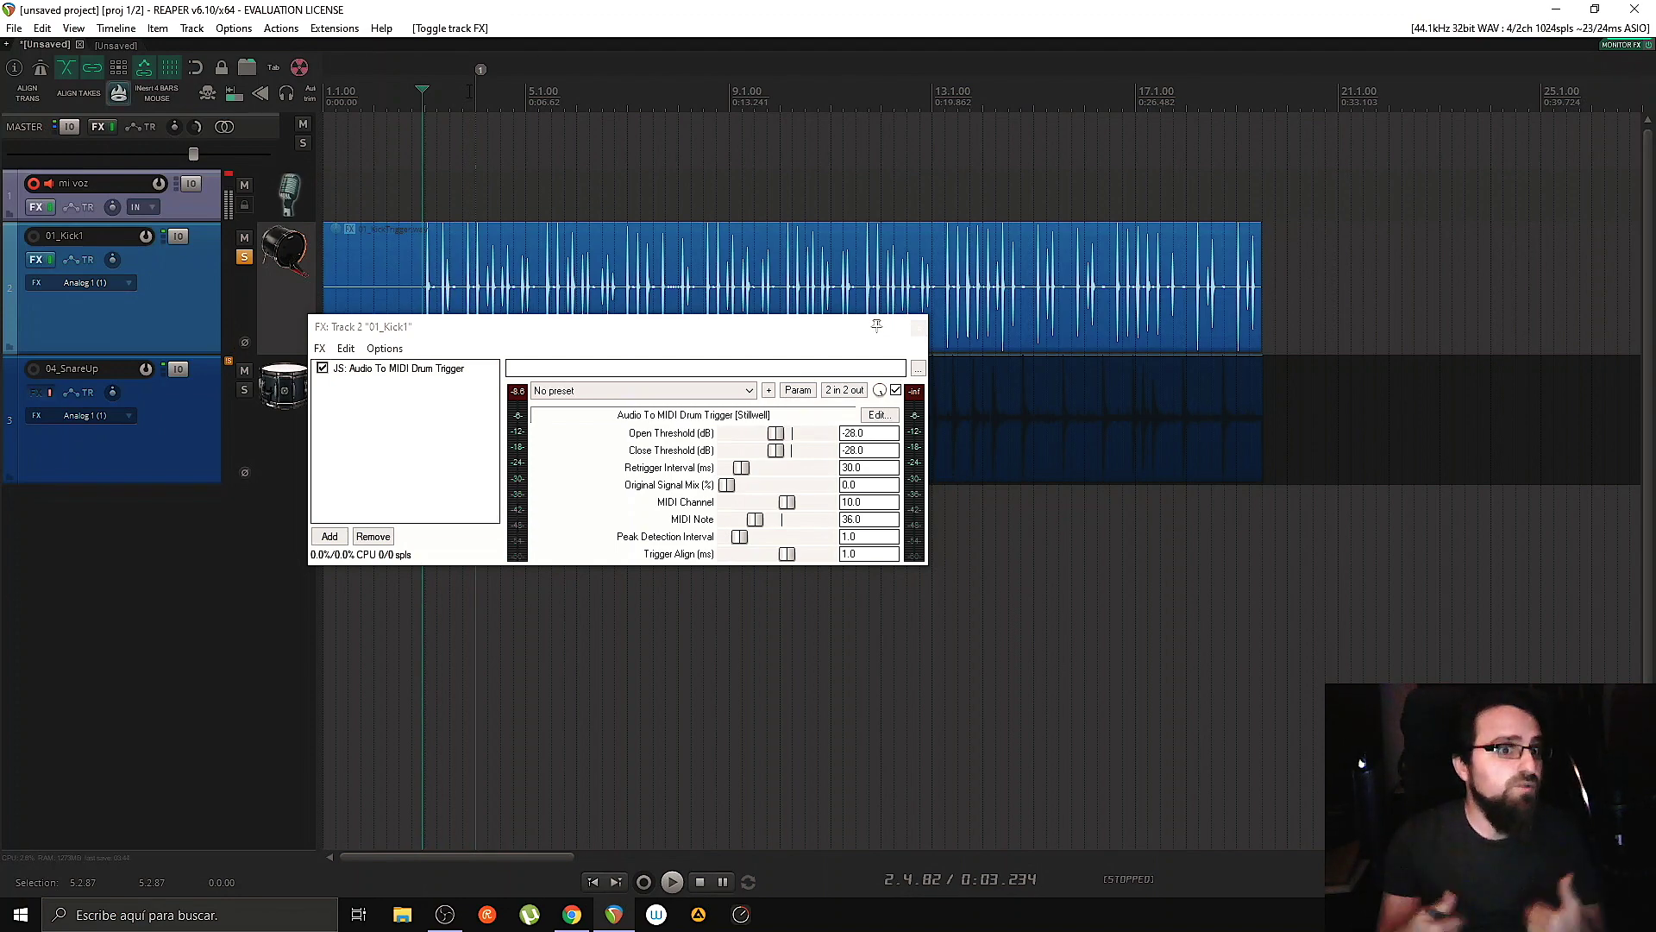
Step: Add ReaSamplOmatic5000 to the 01_Kick1 track after the drum trigger and load the ARCAY SOUND KICK sample into it
{"action": "left_click", "coordinate": [330, 536]}
{"action": "left_click_drag", "start_coordinate": [405, 169], "coordinate": [417, 47]}
{"action": "type", "text": "reas"}
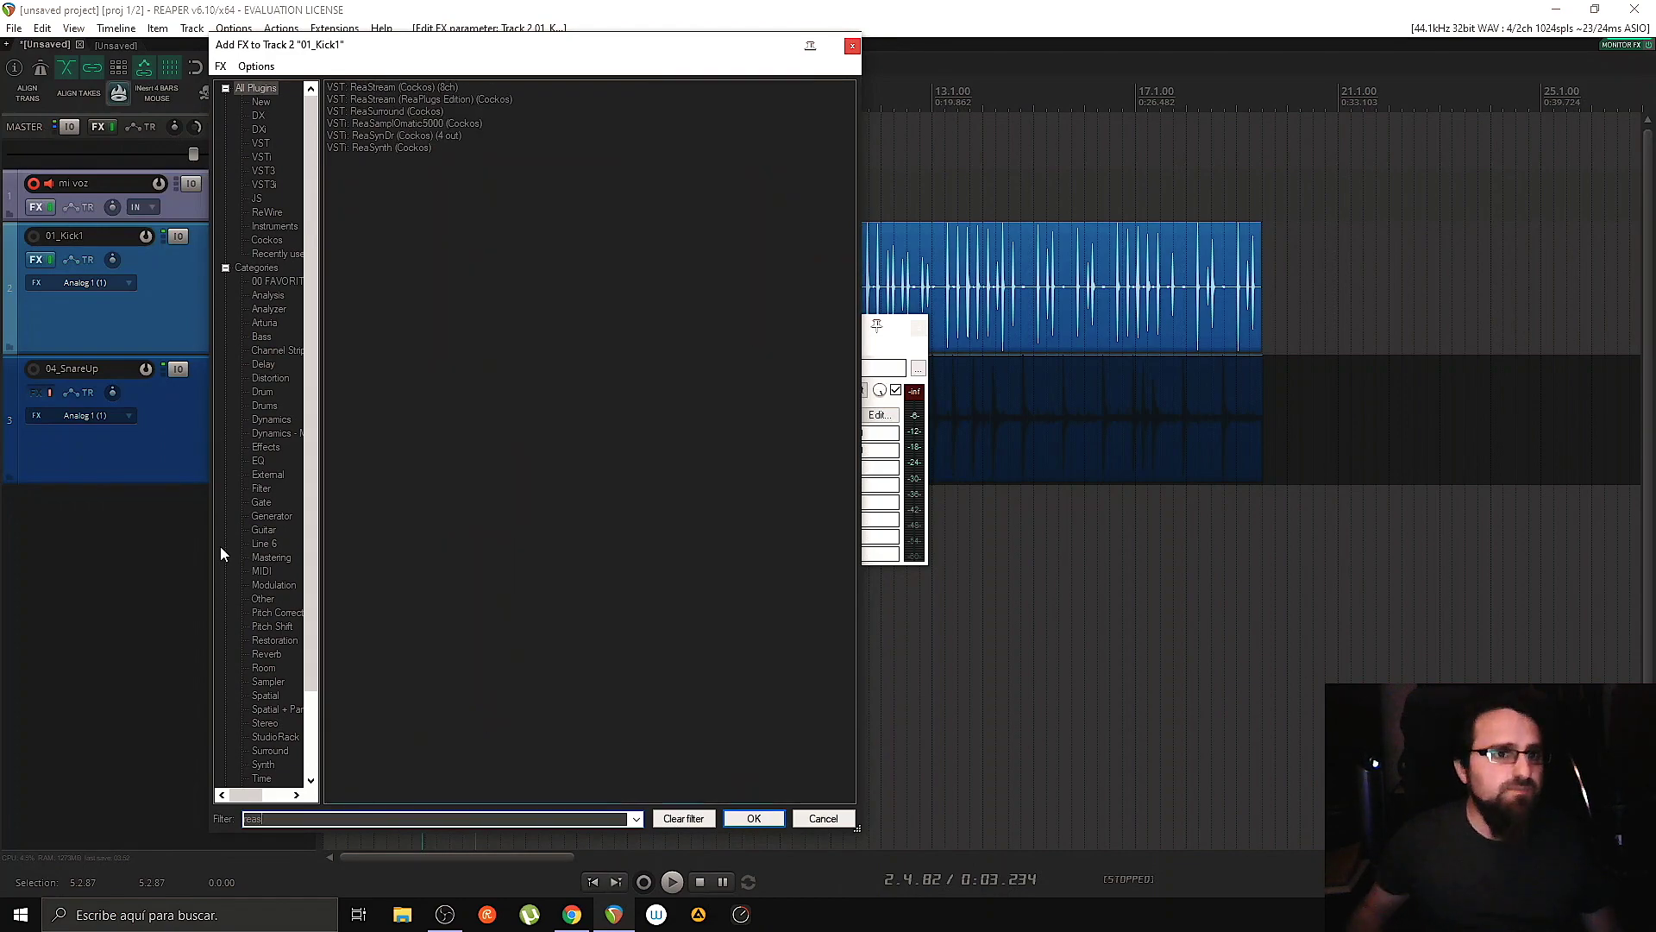
{"action": "double_click", "coordinate": [455, 123]}
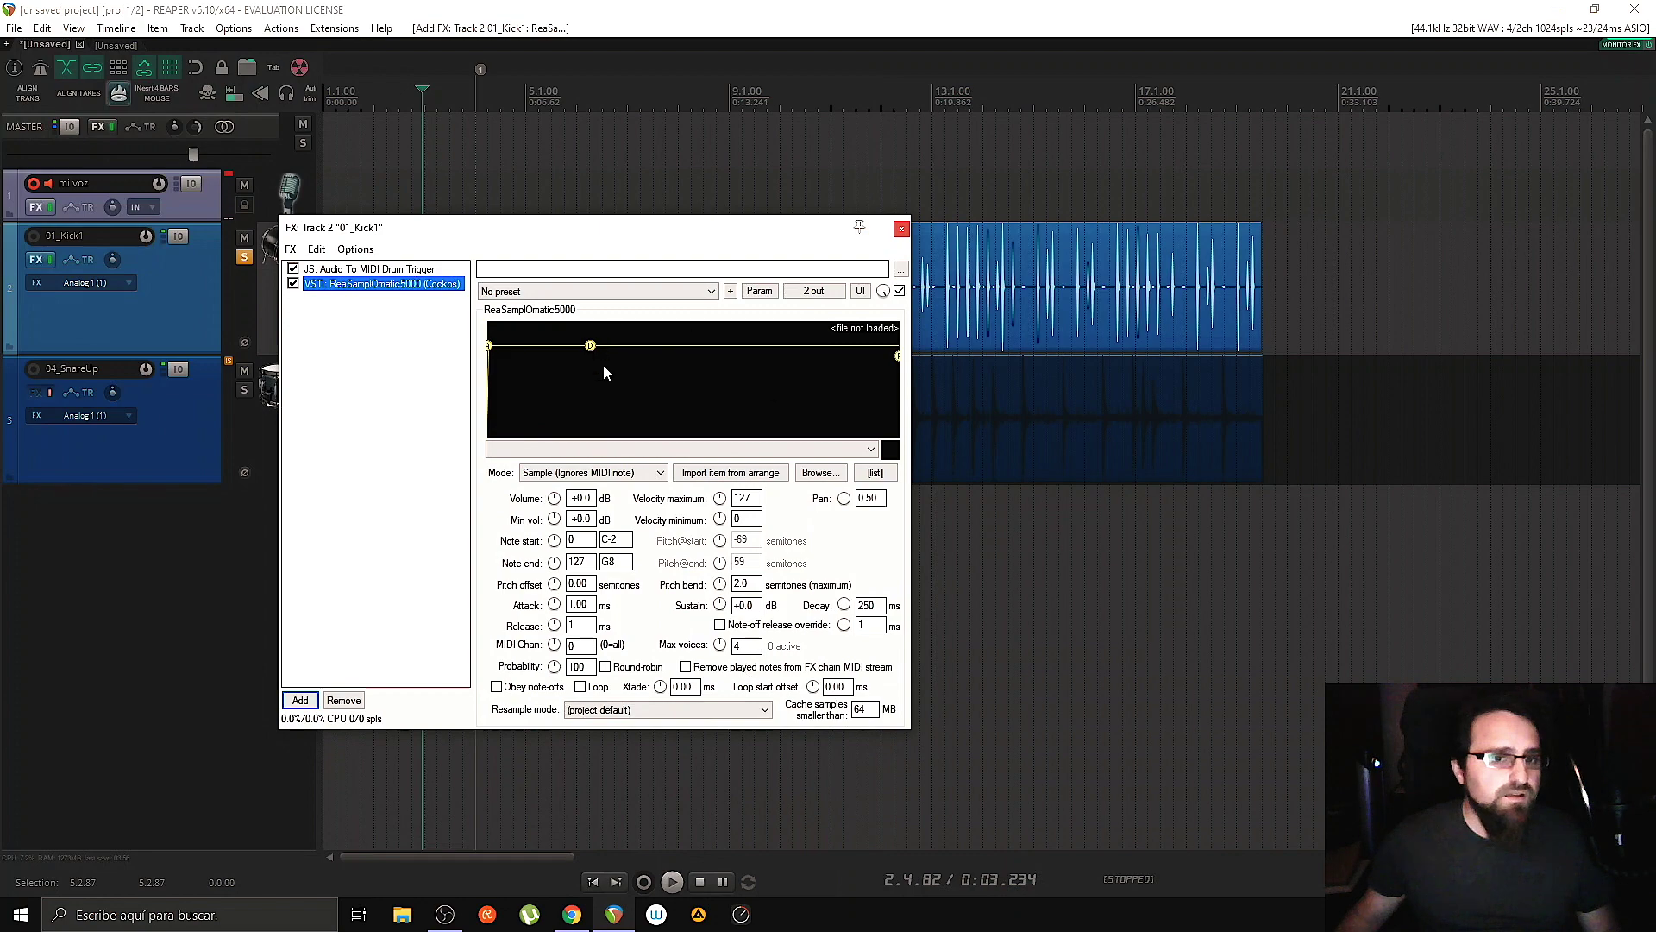
{"action": "left_click", "coordinate": [817, 472]}
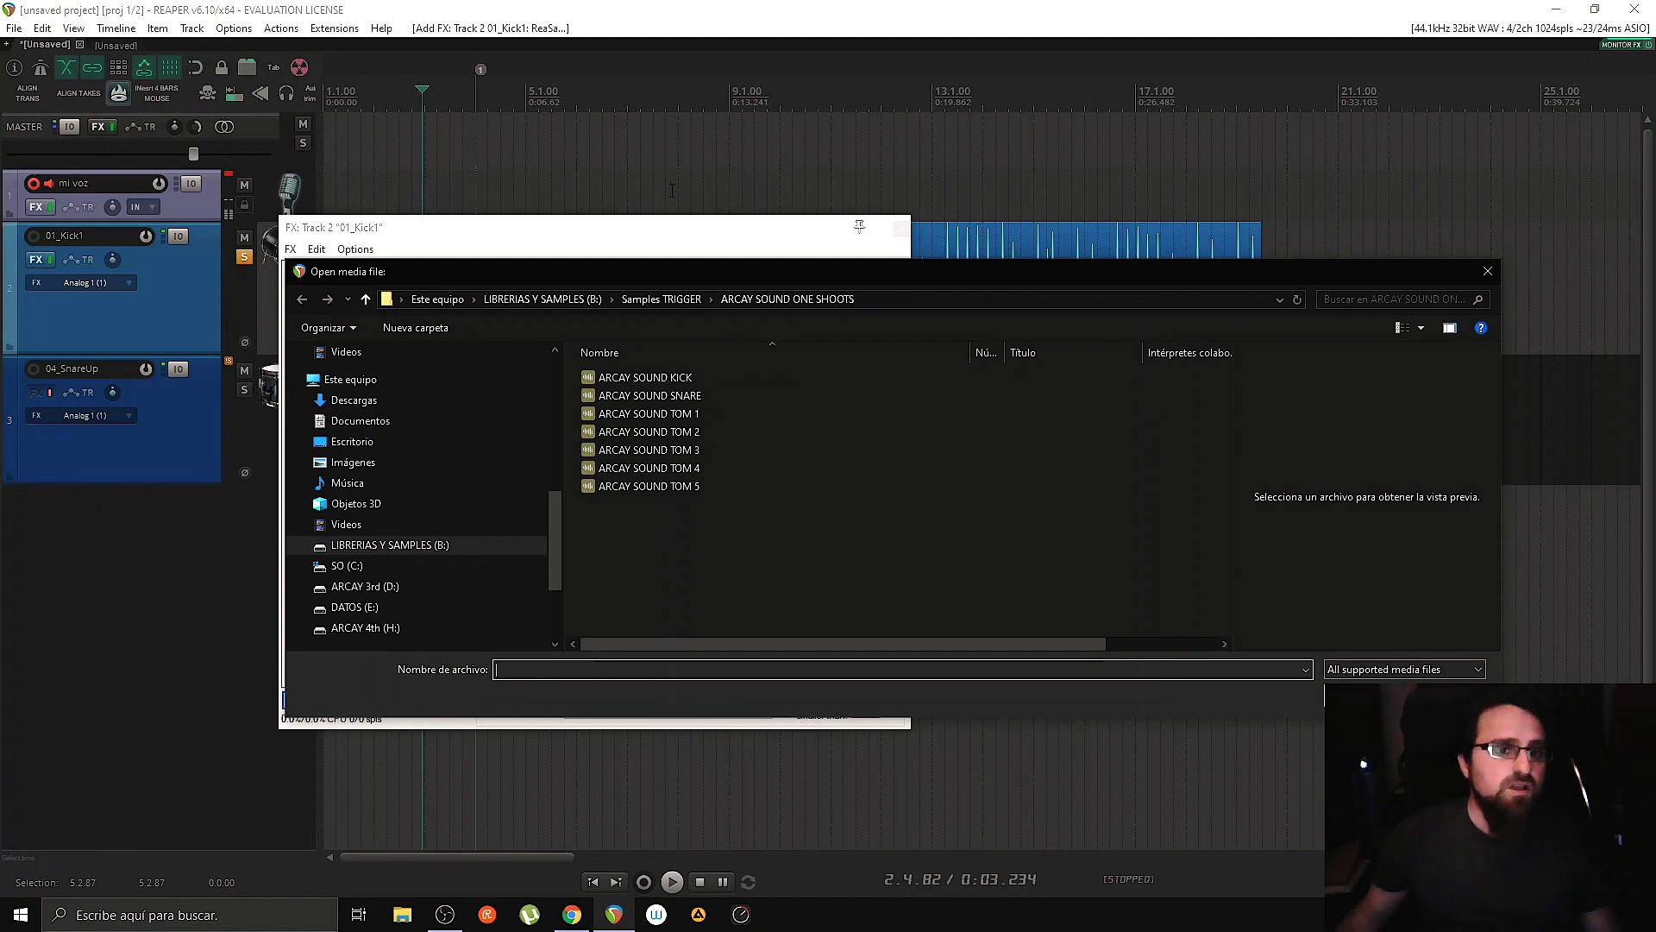
{"action": "double_click", "coordinate": [661, 377]}
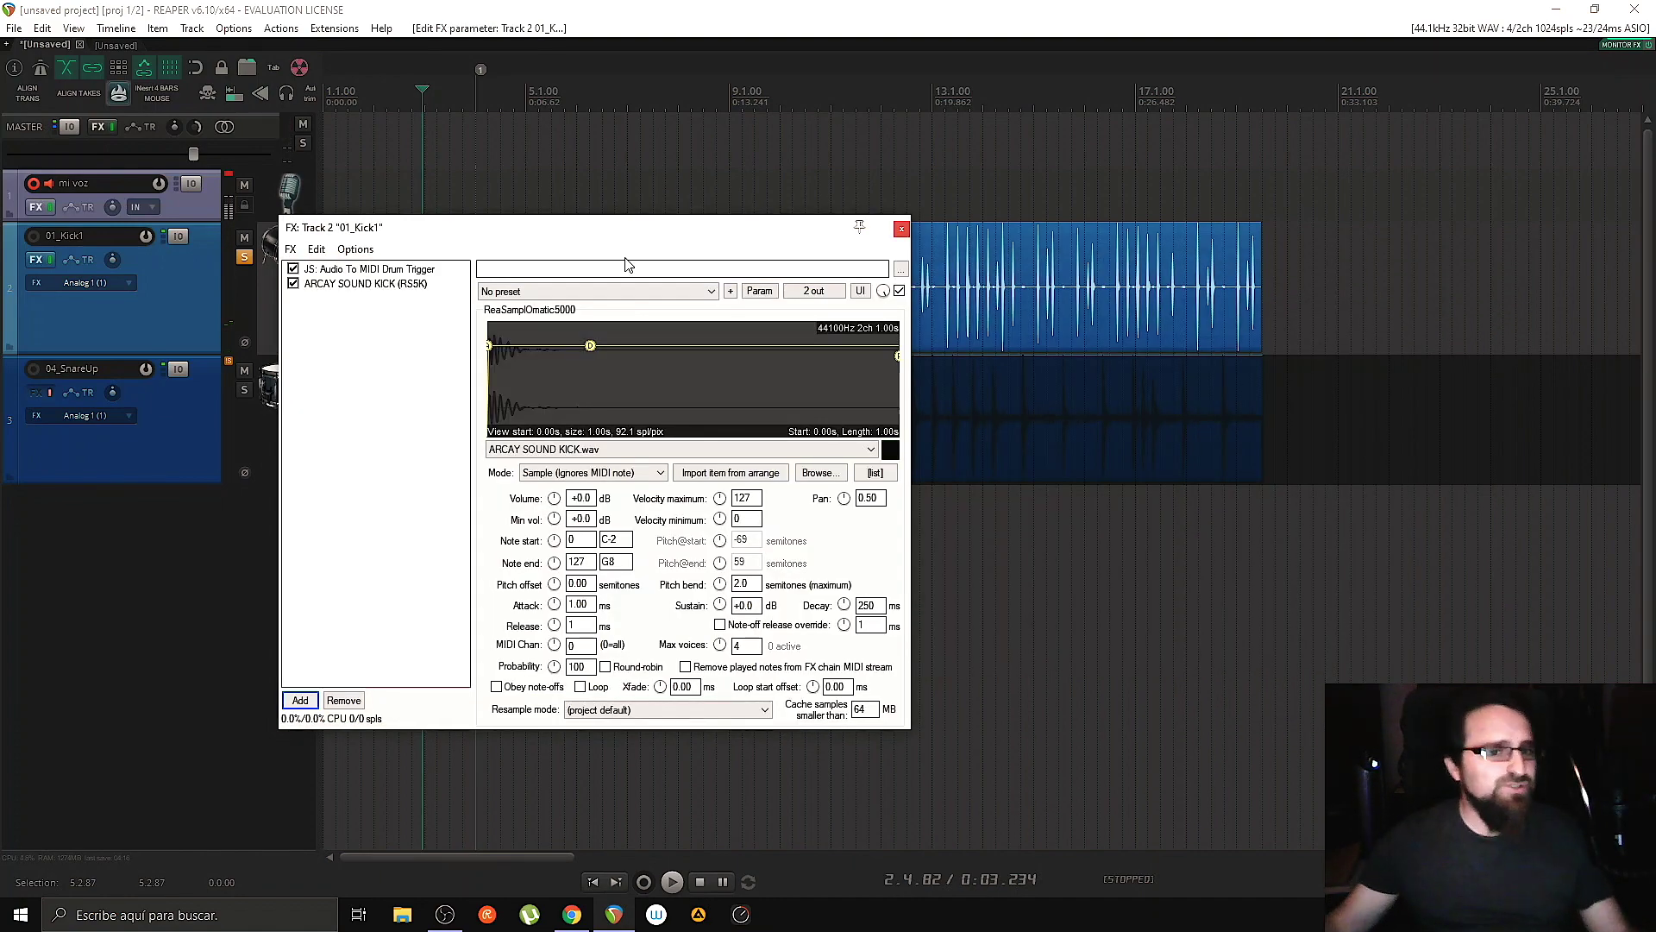
Step: Set the kick sampler's note start and note end to 36 and play the triggered kick
{"action": "double_click", "coordinate": [622, 538]}
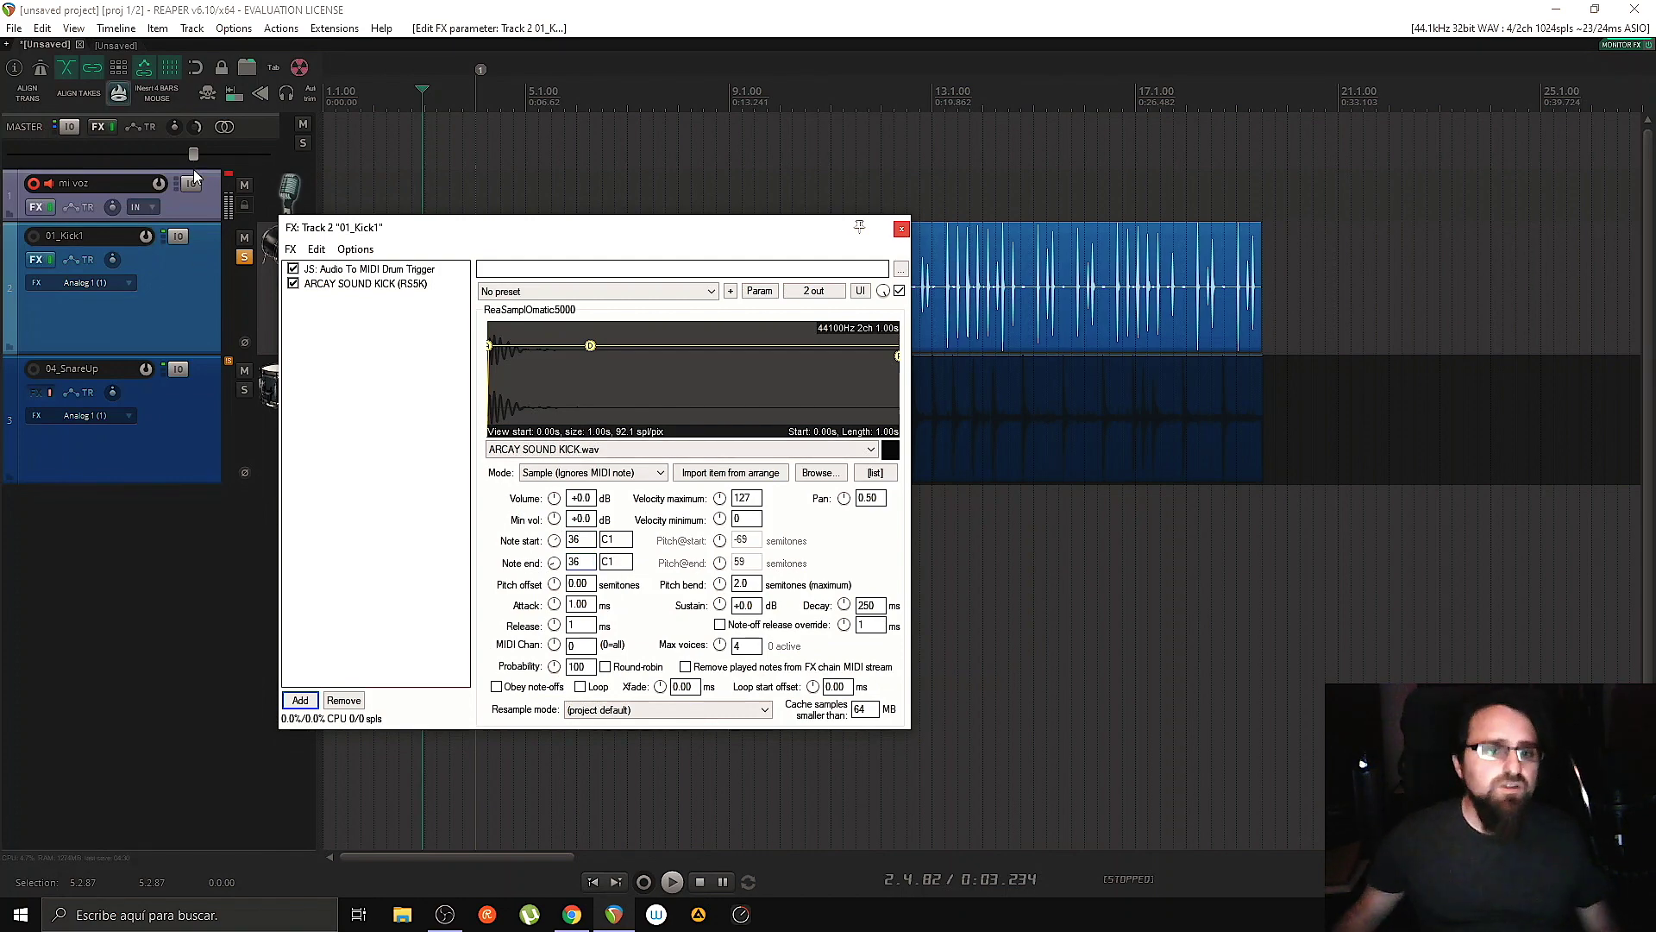
{"action": "left_click_drag", "start_coordinate": [566, 229], "coordinate": [590, 394]}
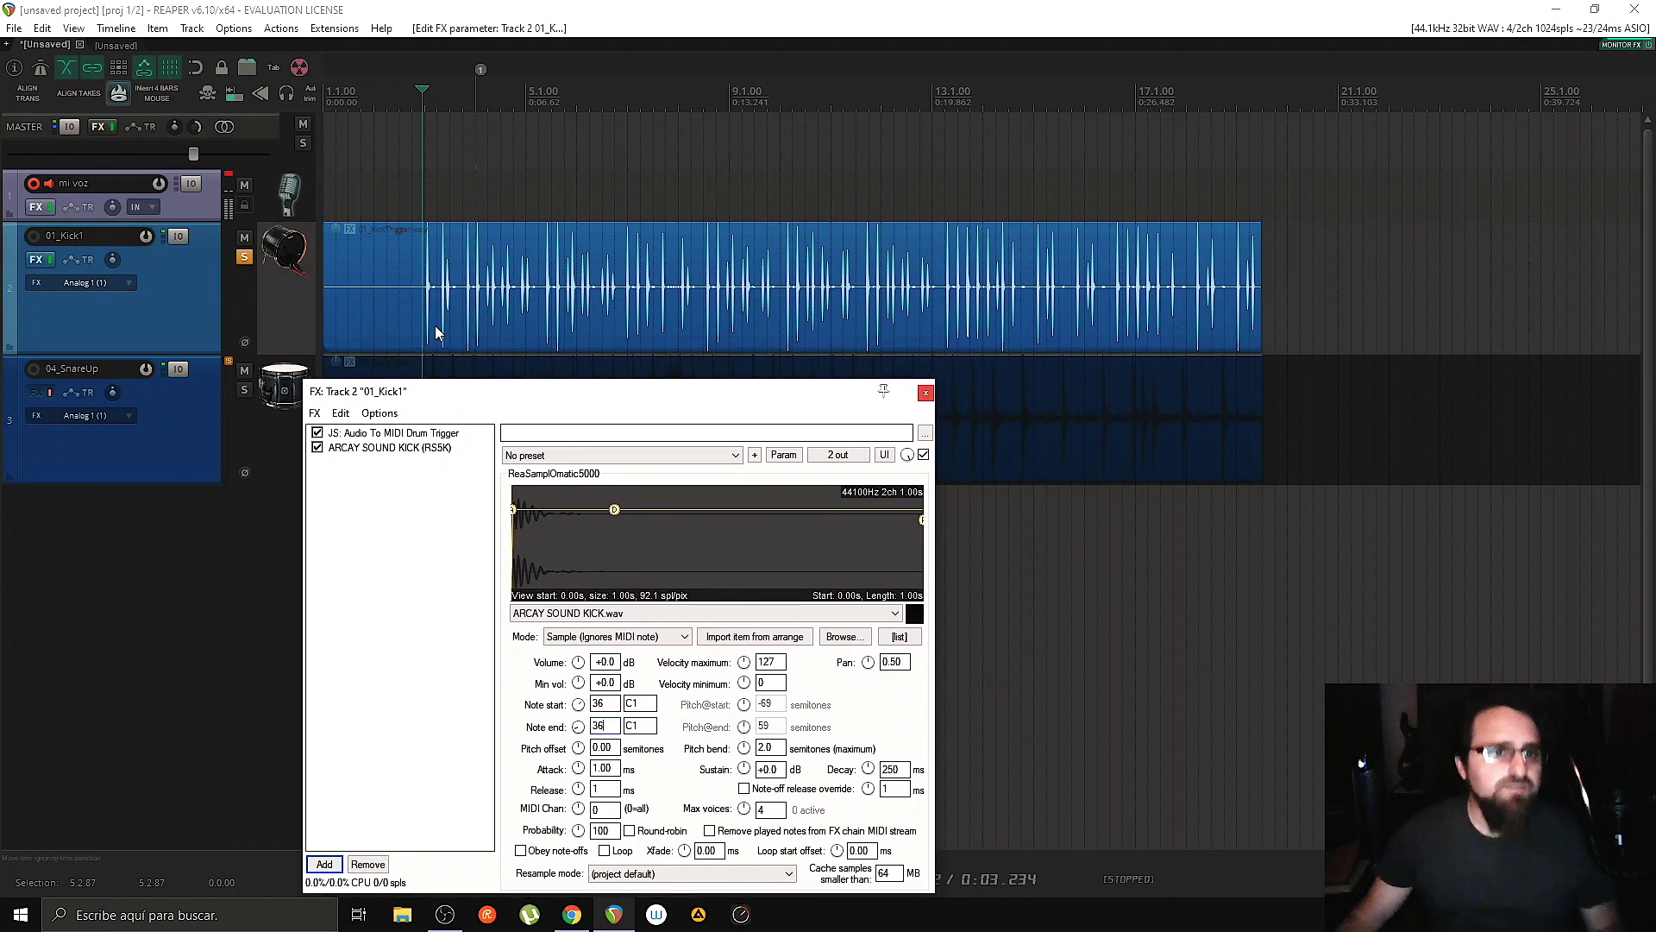
{"action": "key", "text": "space"}
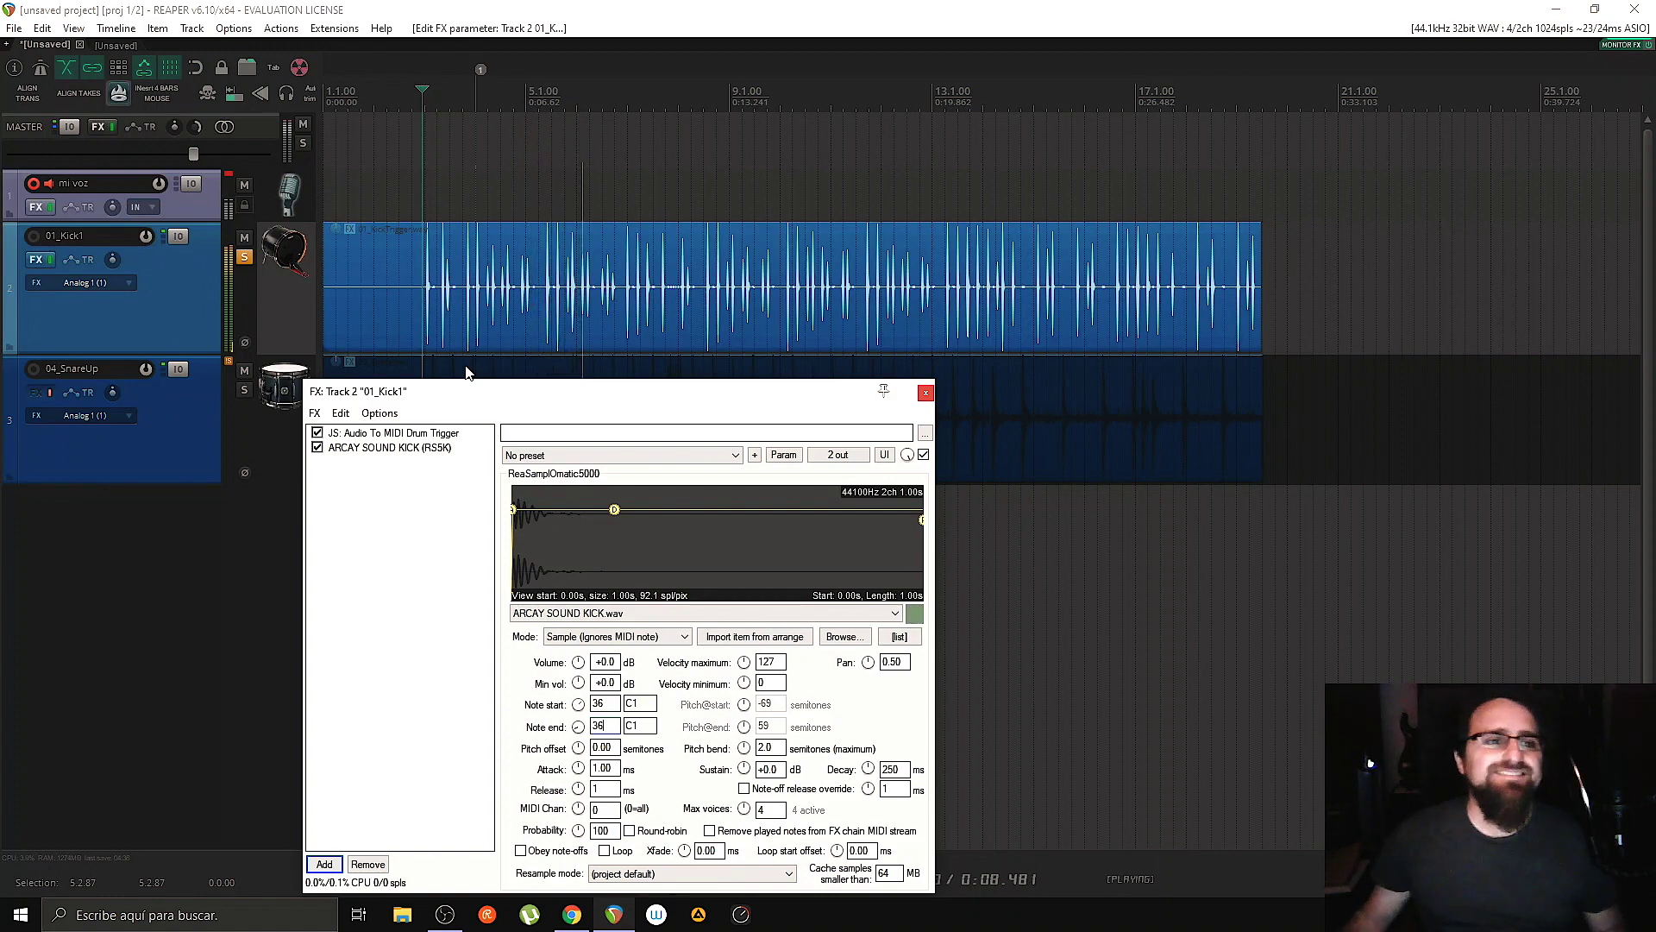
{"action": "key", "text": "space"}
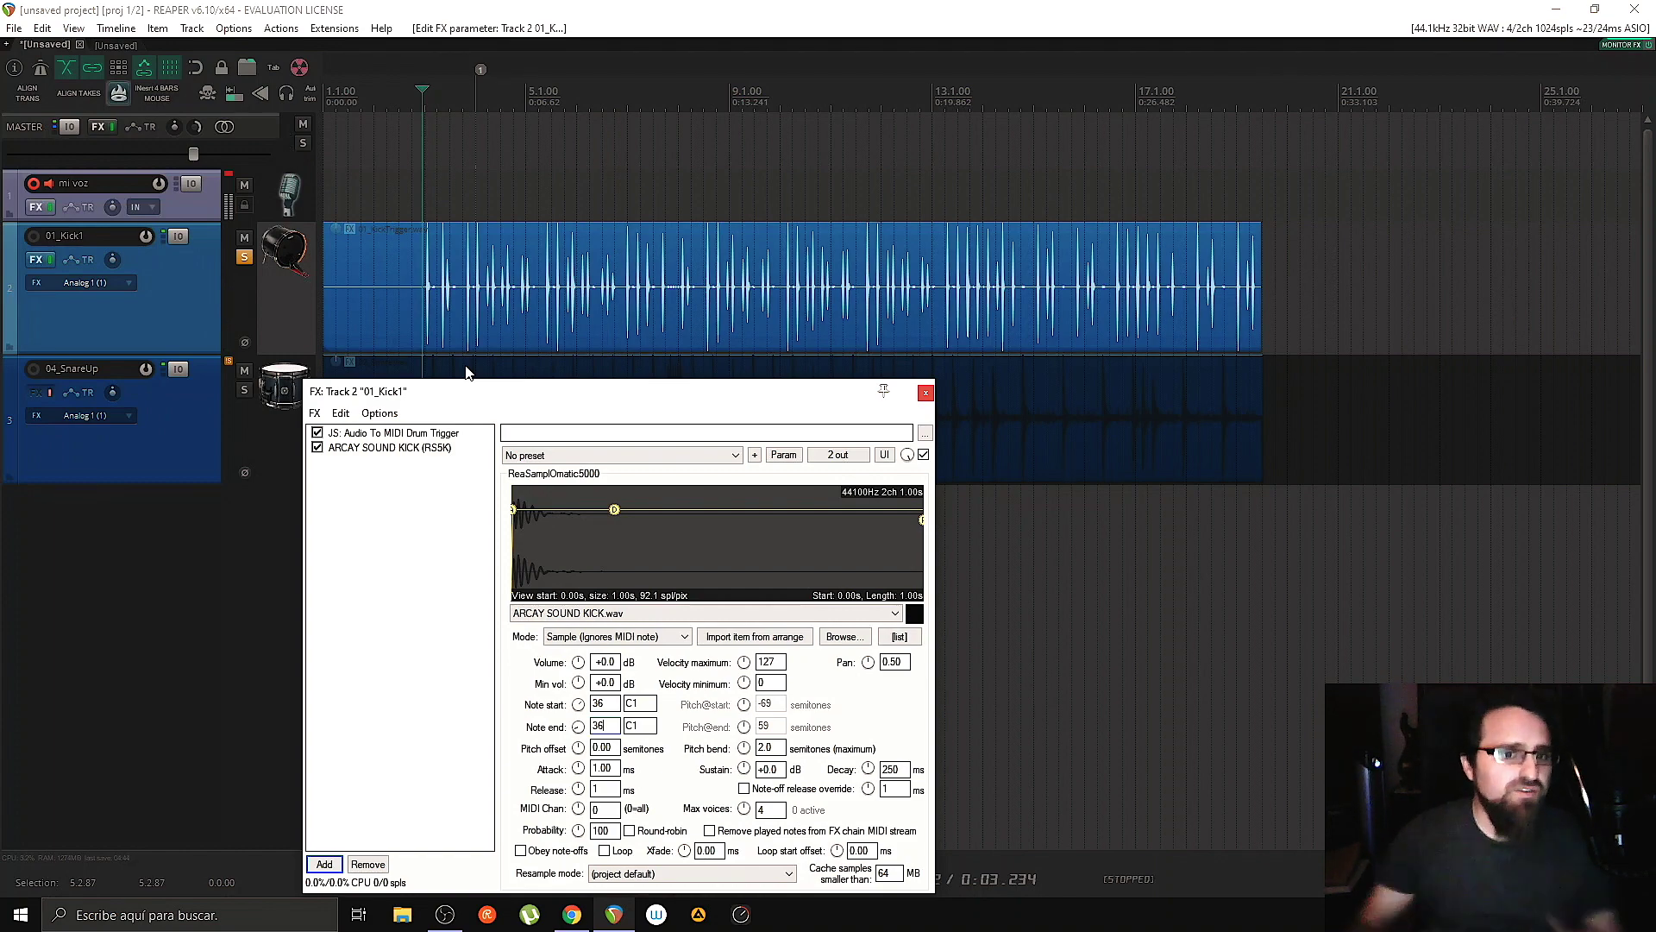
{"action": "left_click", "coordinate": [925, 394]}
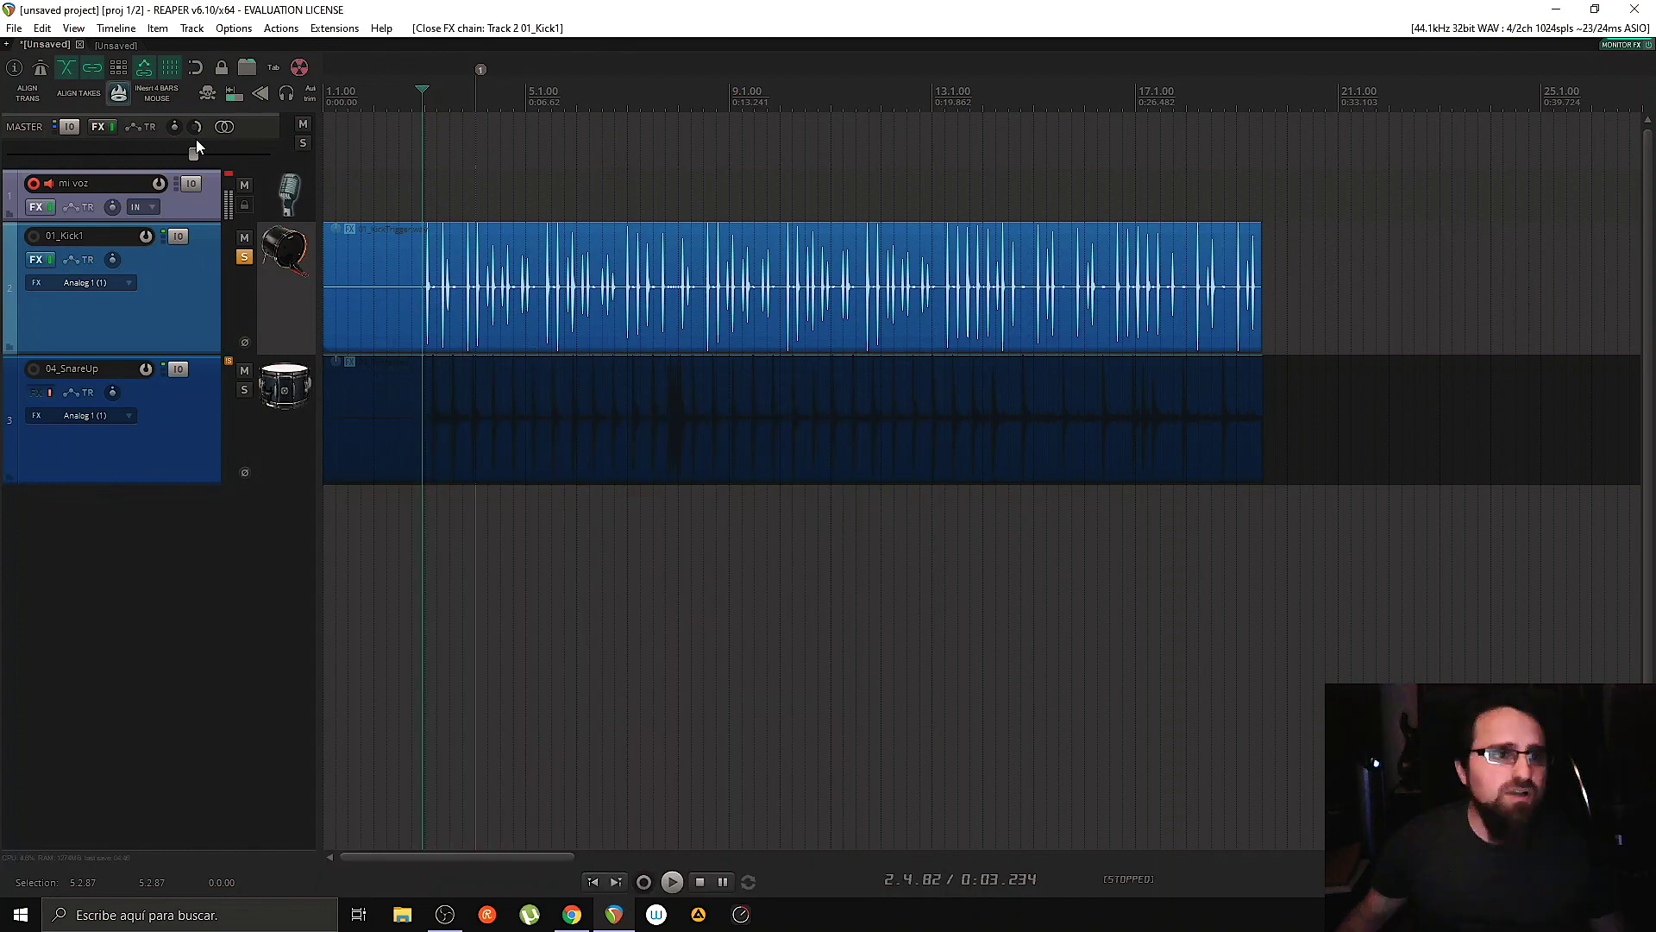
Step: Switch the solo from 01_Kick1 to 04_SnareUp and play the original snare from just before its first hit
{"action": "left_click", "coordinate": [244, 256]}
{"action": "left_click", "coordinate": [244, 390]}
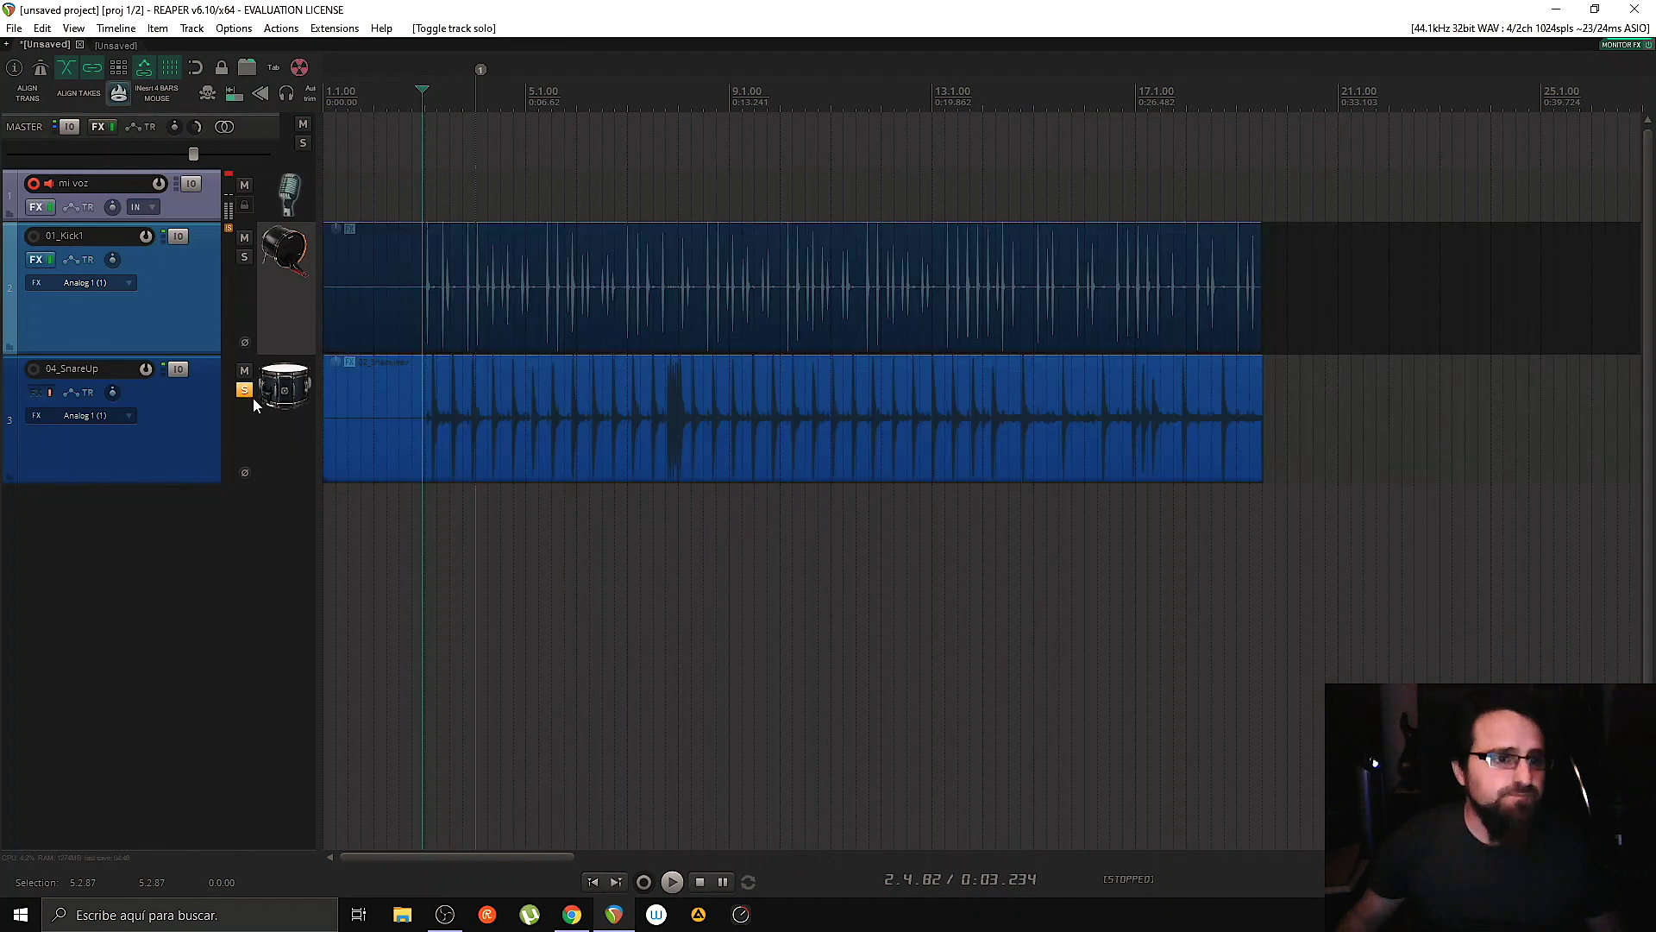
{"action": "left_click", "coordinate": [426, 441]}
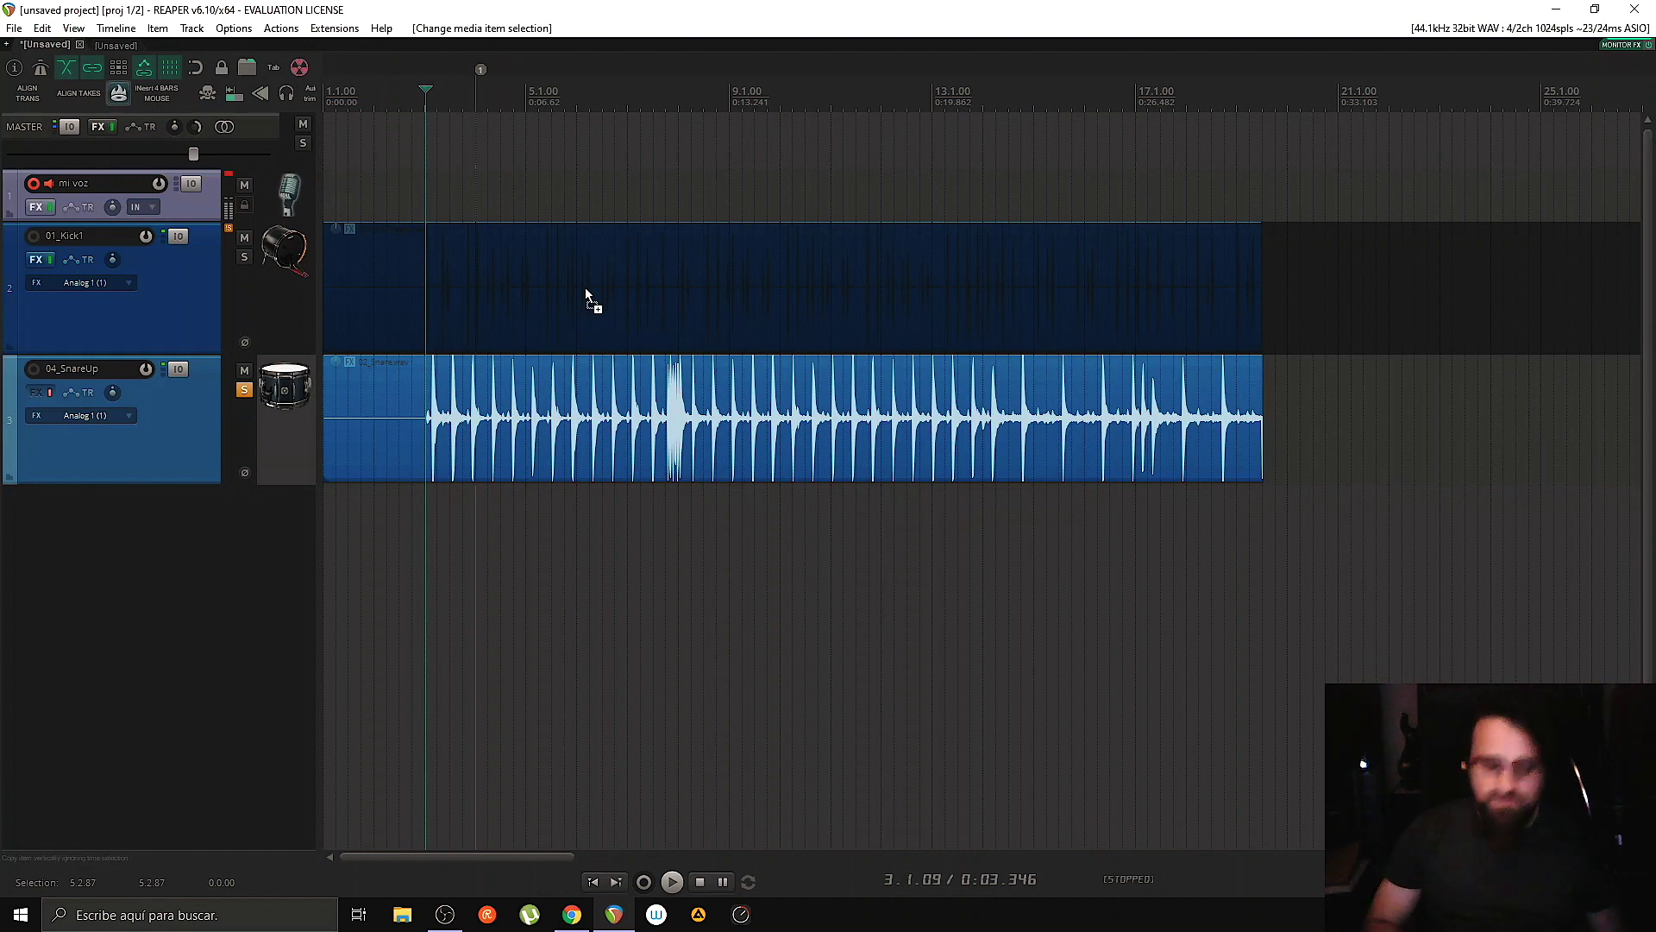
{"action": "key", "text": "space"}
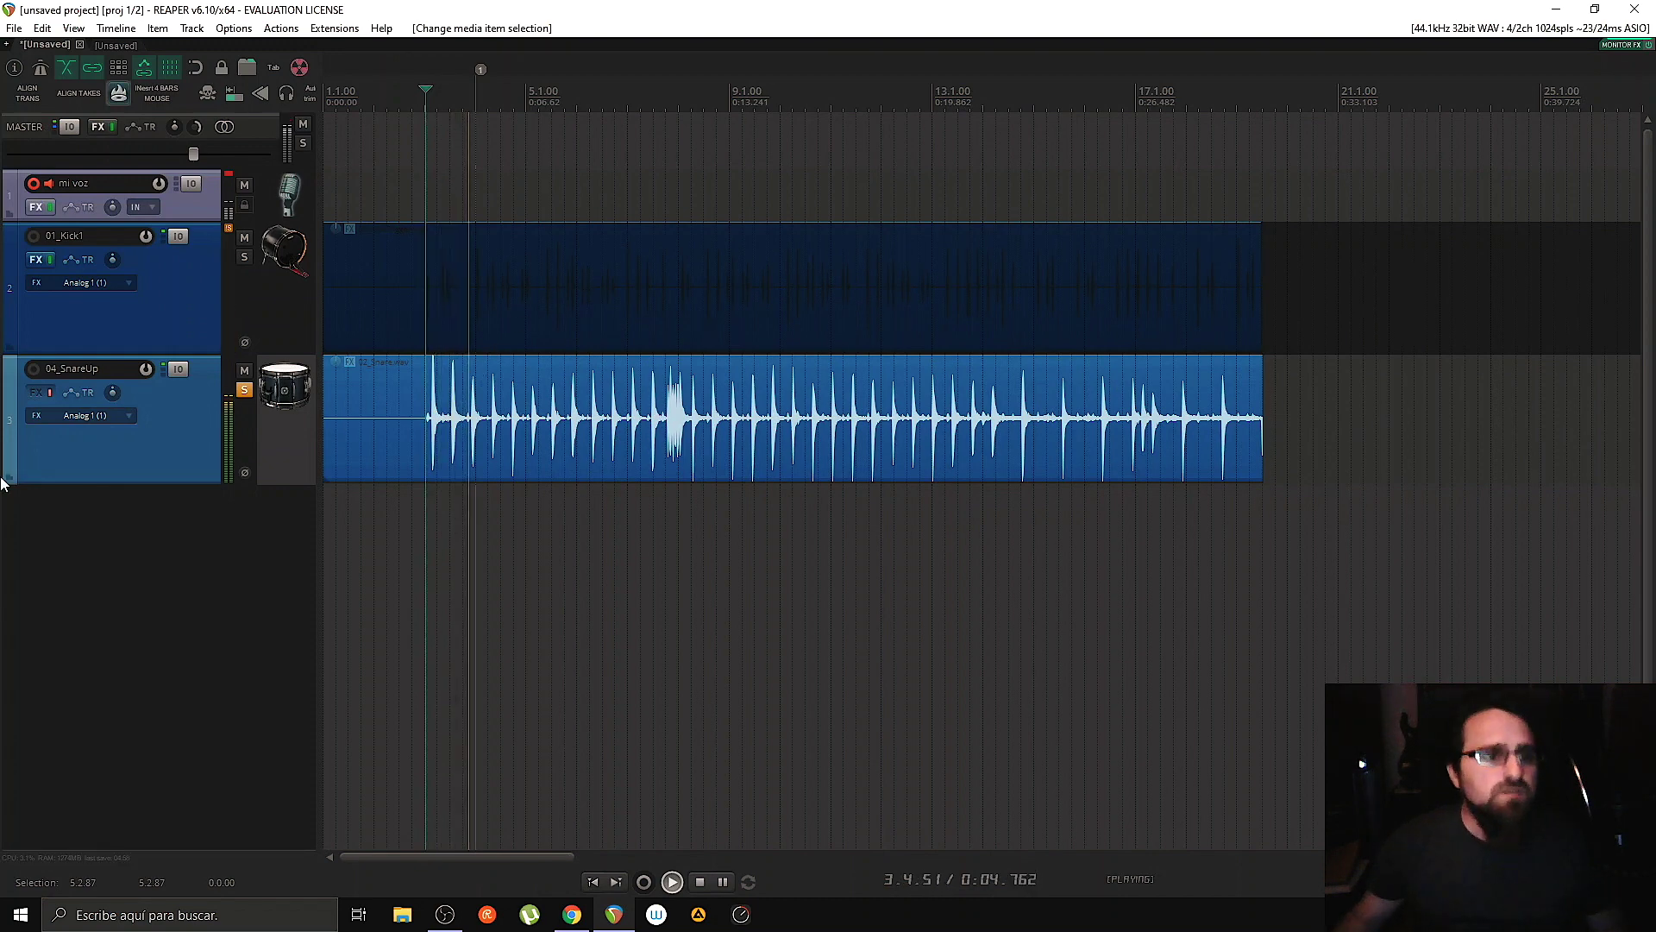
{"action": "left_click", "coordinate": [522, 446]}
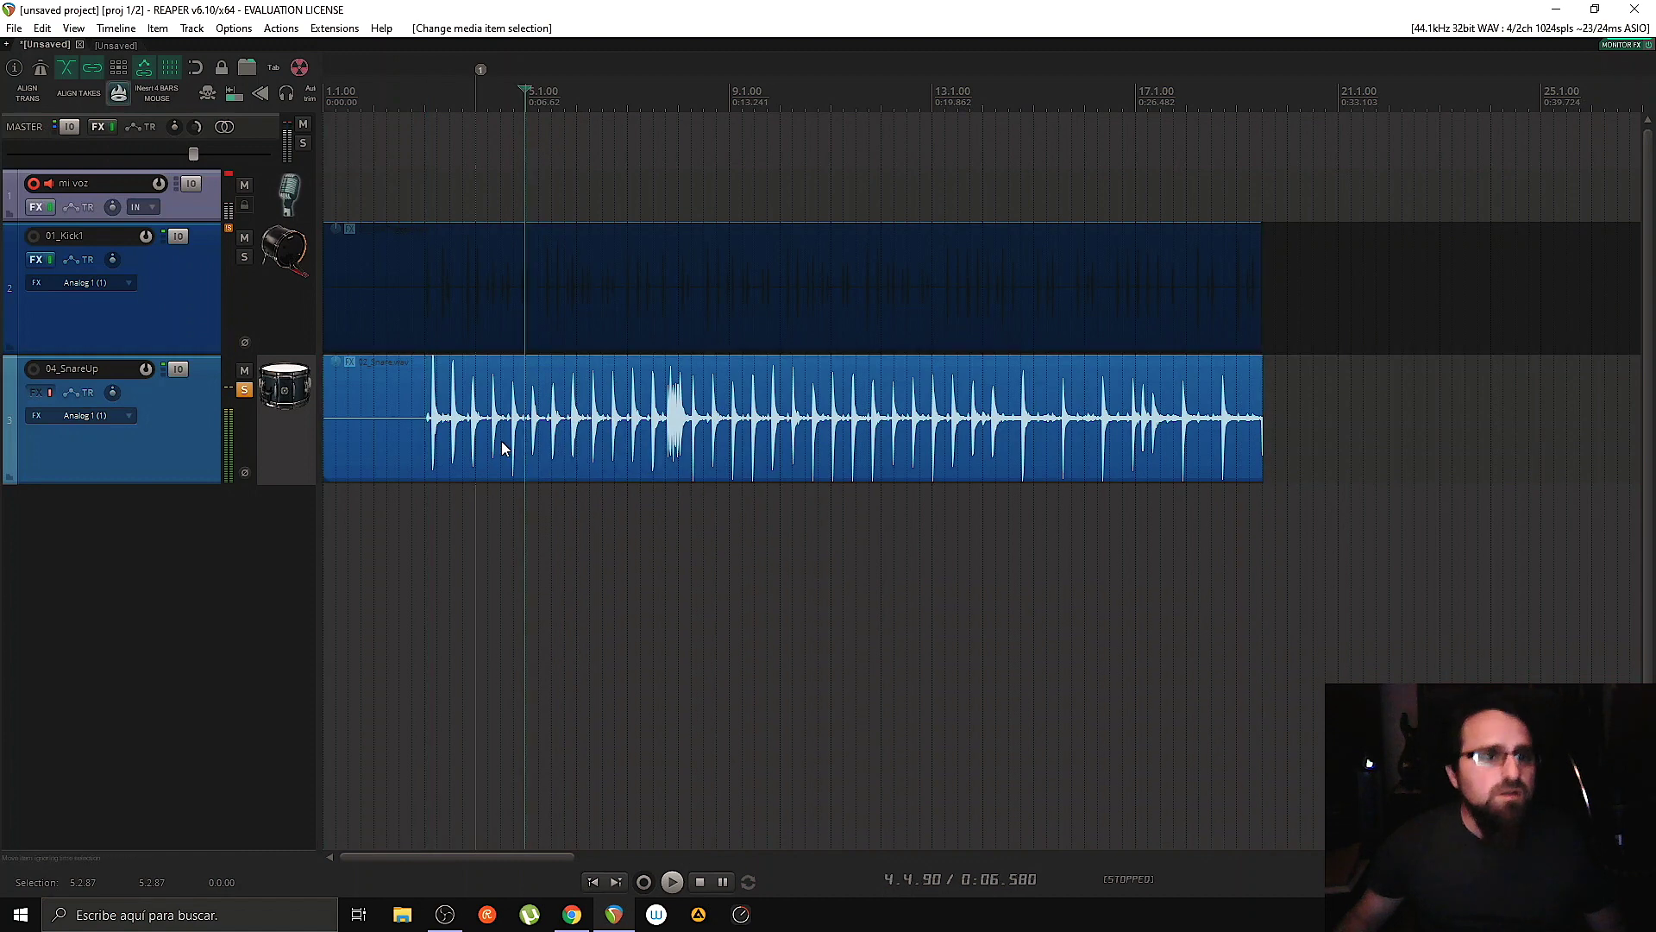
Step: Set the transient detection threshold to -16.9 dB, using the threshold lines on the snare item as the guide
{"action": "left_click", "coordinate": [281, 29]}
{"action": "left_click", "coordinate": [298, 41]}
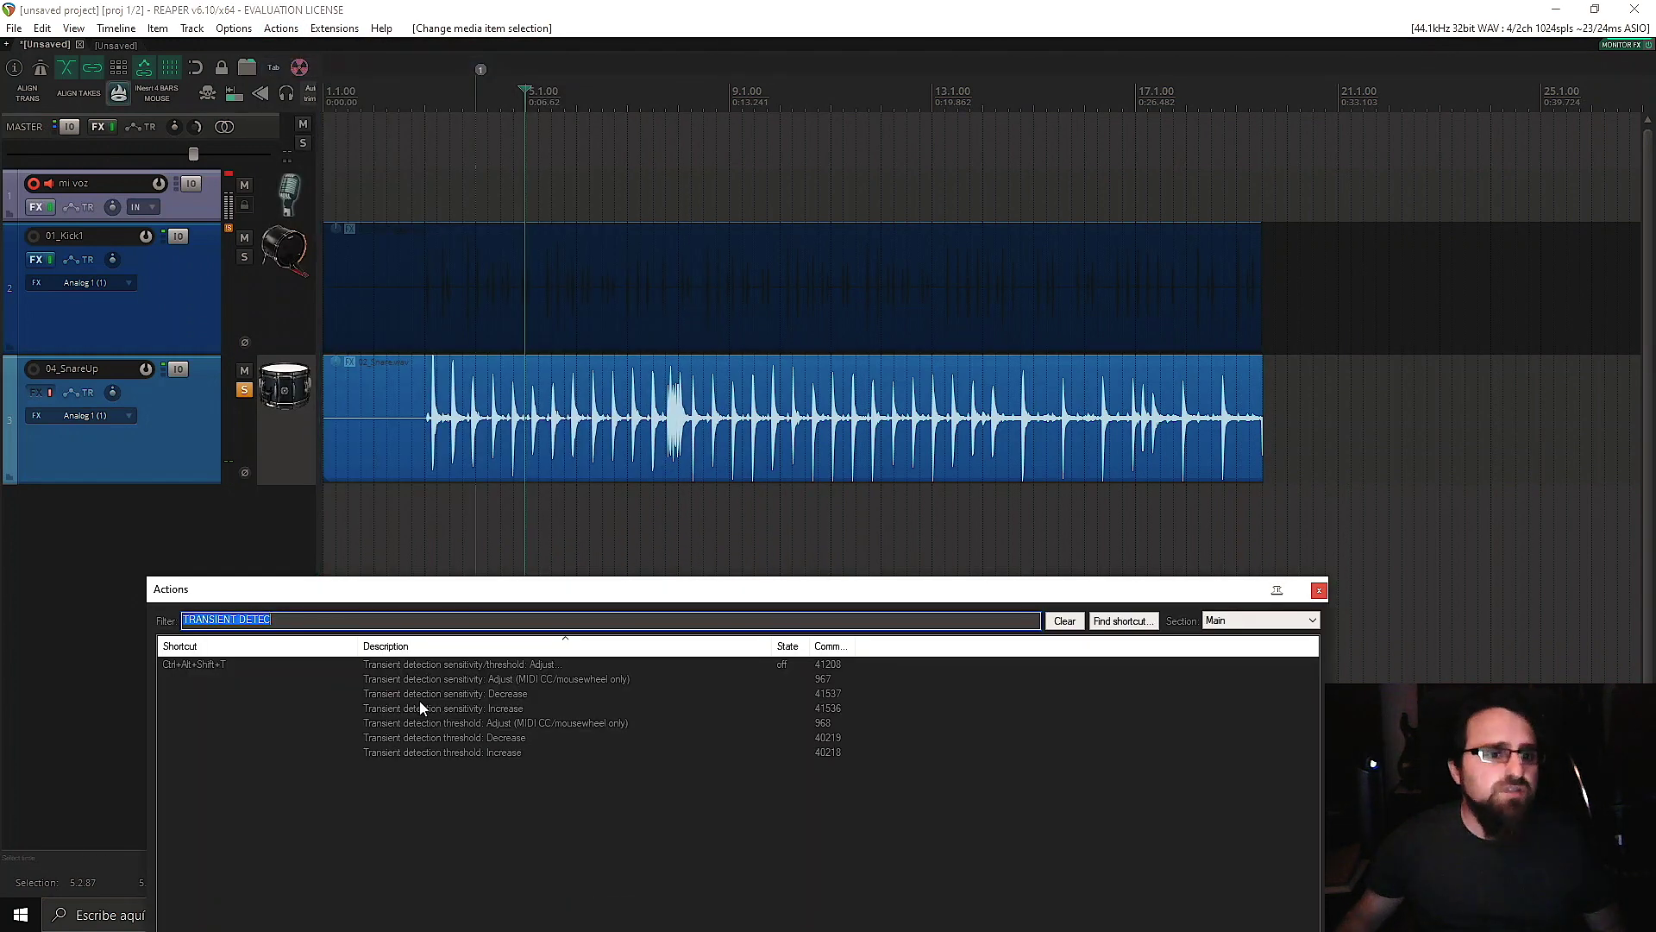
{"action": "double_click", "coordinate": [426, 669]}
{"action": "left_click_drag", "start_coordinate": [572, 428], "coordinate": [590, 521]}
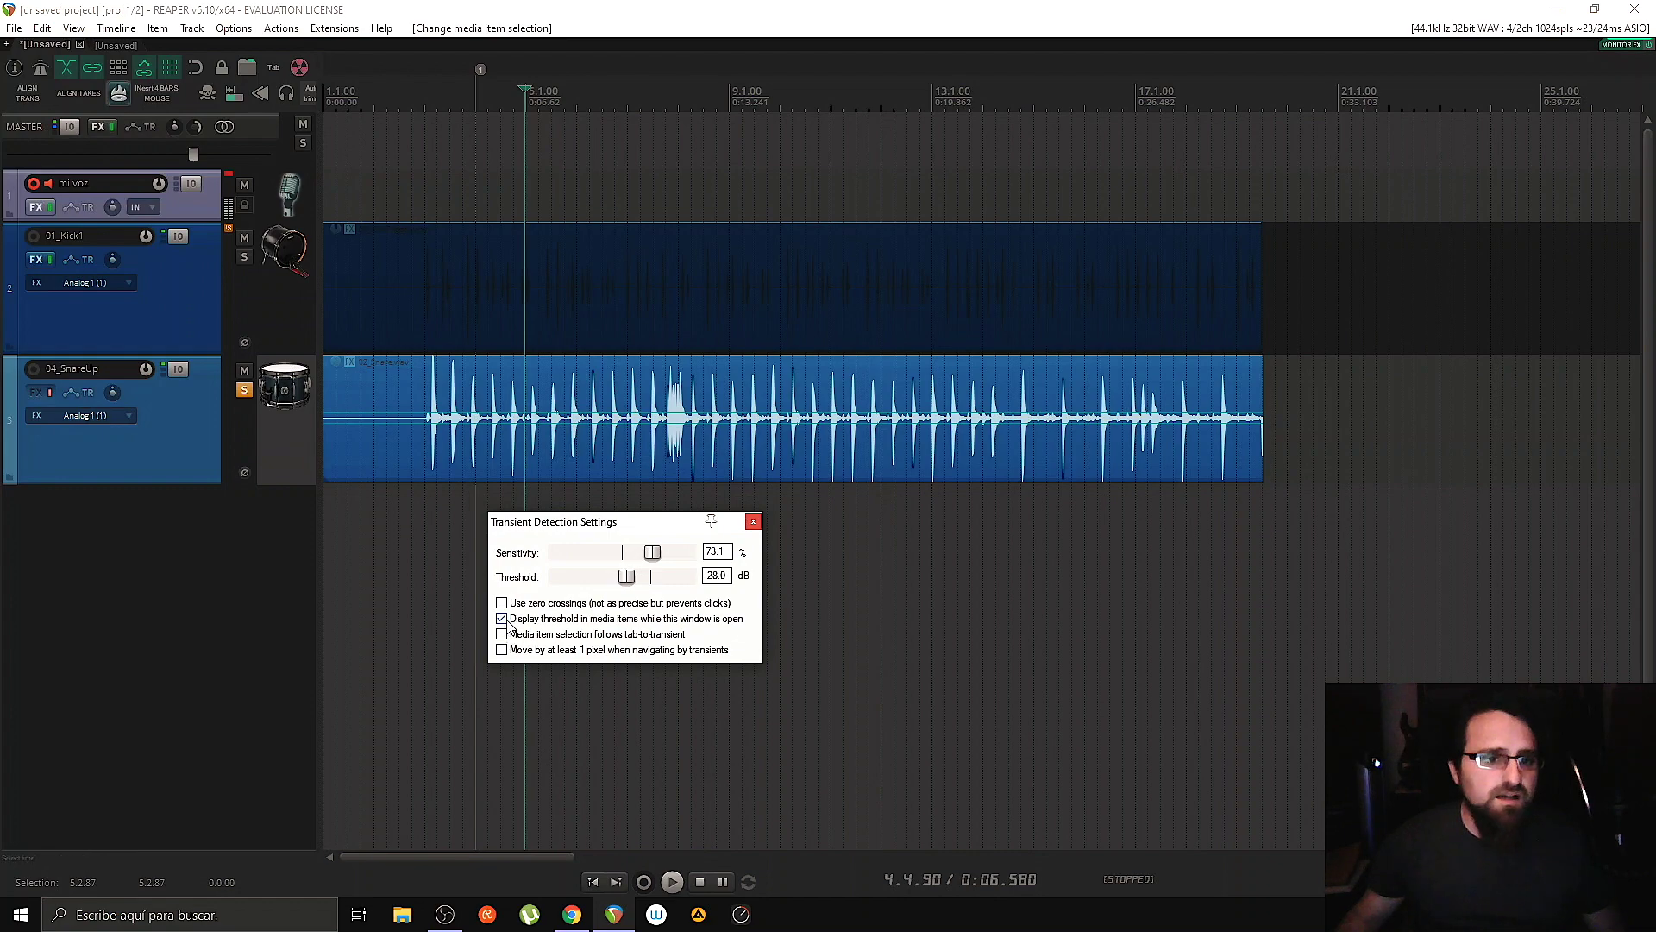
{"action": "left_click_drag", "start_coordinate": [630, 578], "coordinate": [656, 588]}
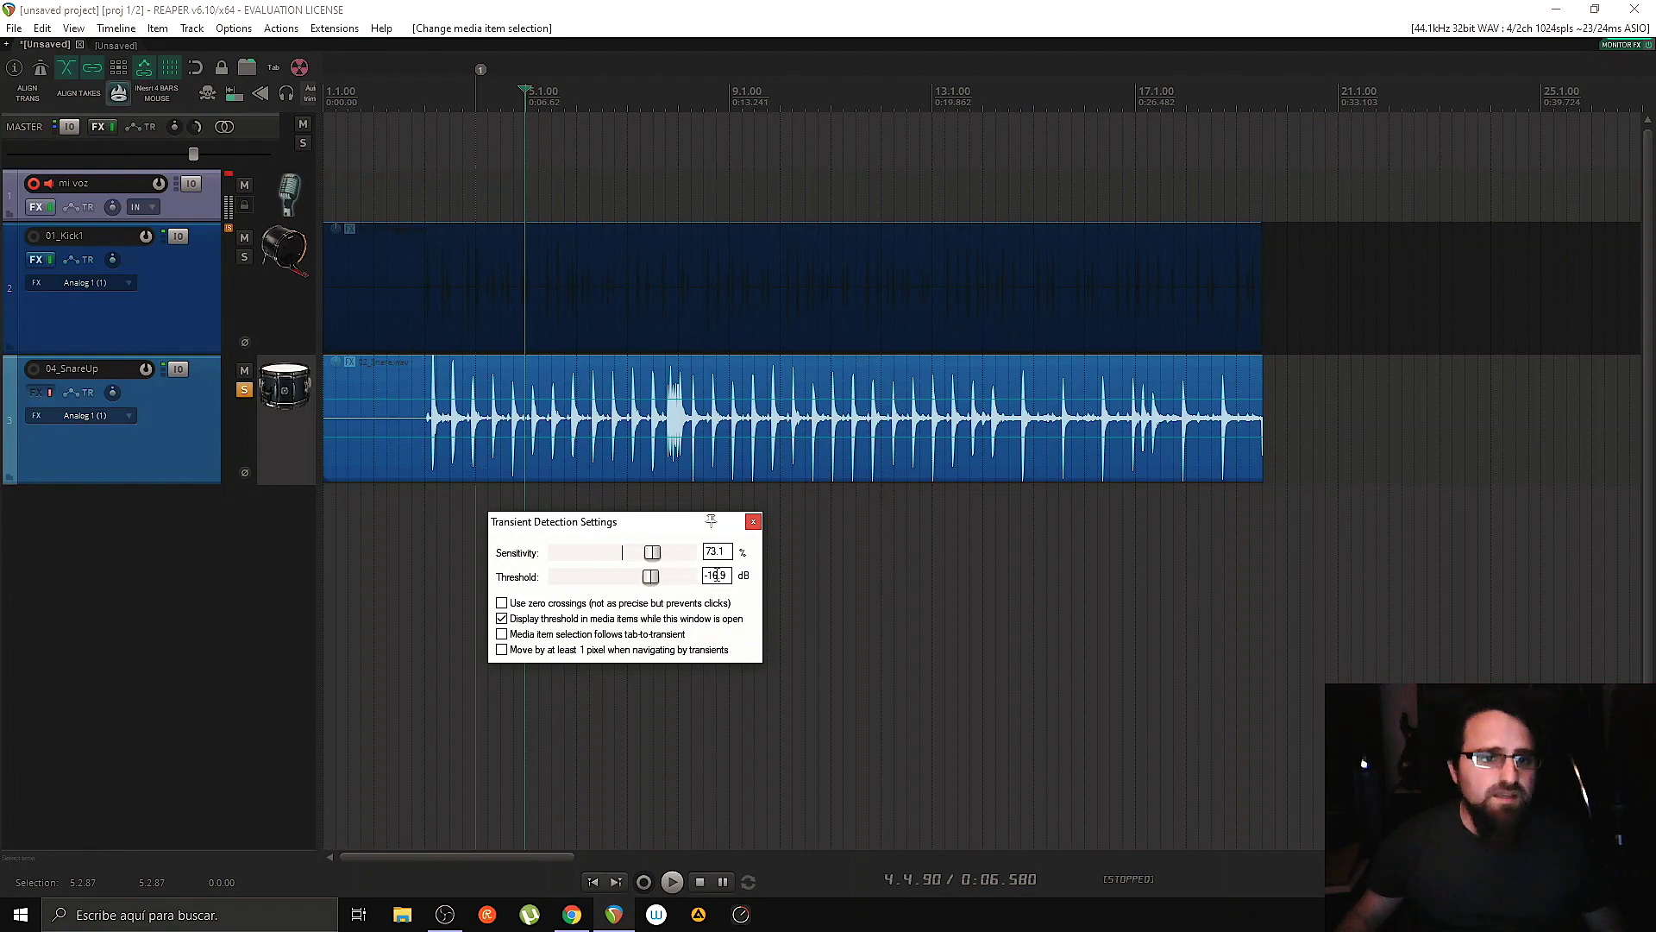
{"action": "left_click", "coordinate": [753, 522]}
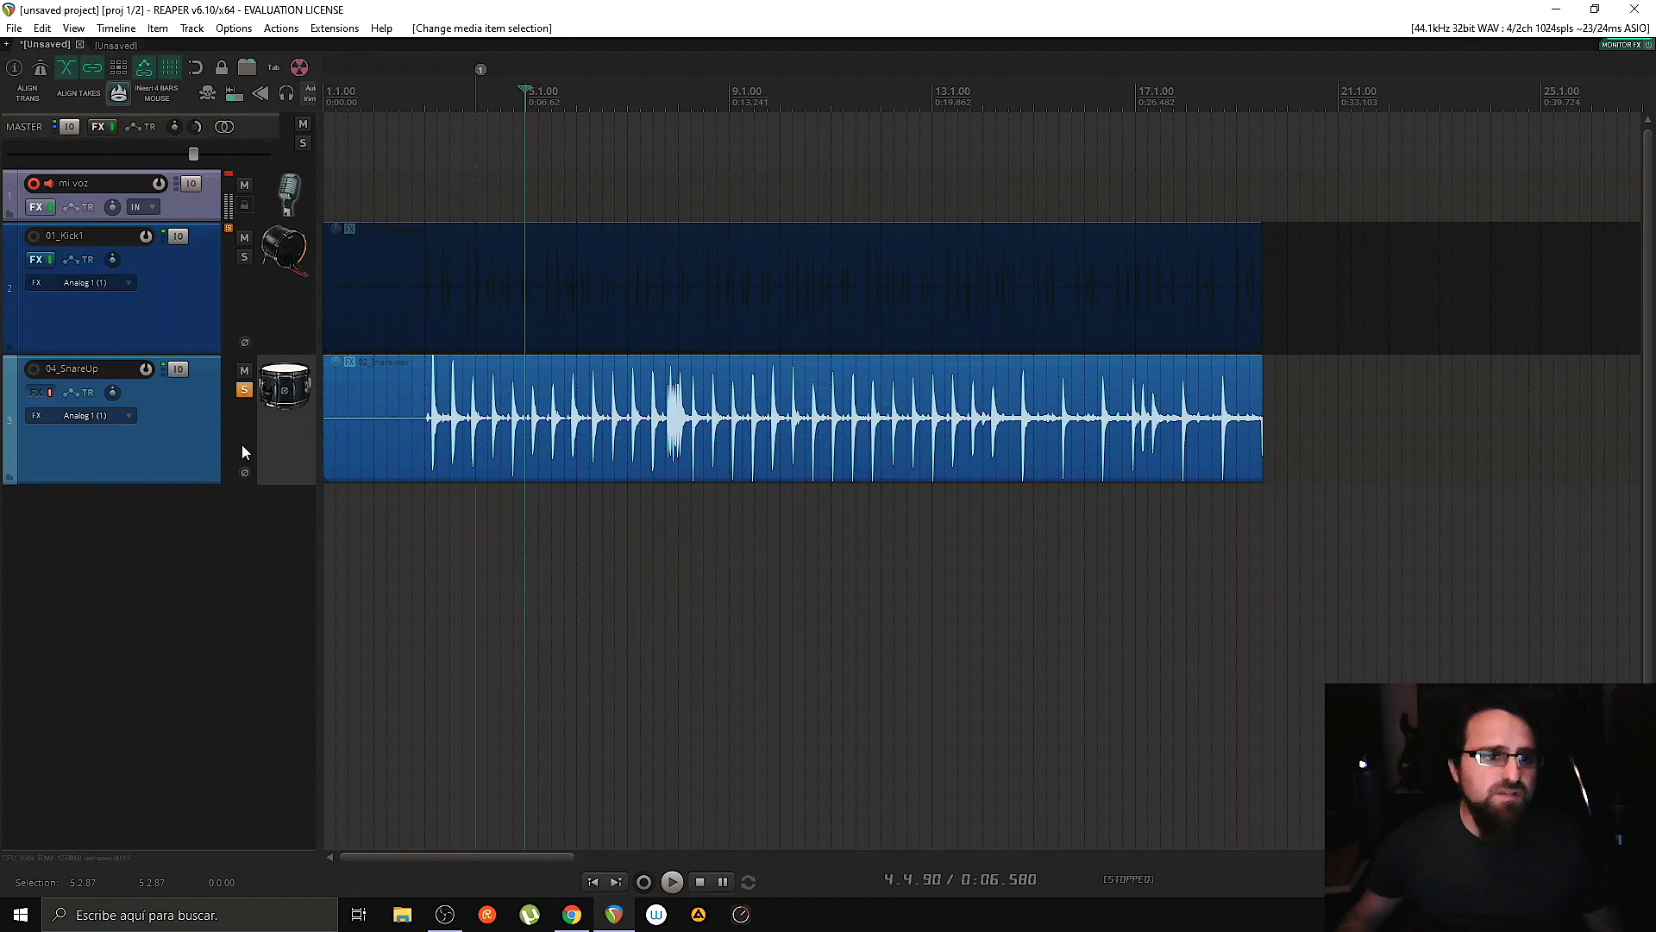
Step: Enable the 04_SnareUp effects chain and set its drum trigger's open and close thresholds to -16.9 dB
{"action": "left_click", "coordinate": [37, 393]}
{"action": "left_click", "coordinate": [51, 391]}
{"action": "left_click", "coordinate": [200, 83]}
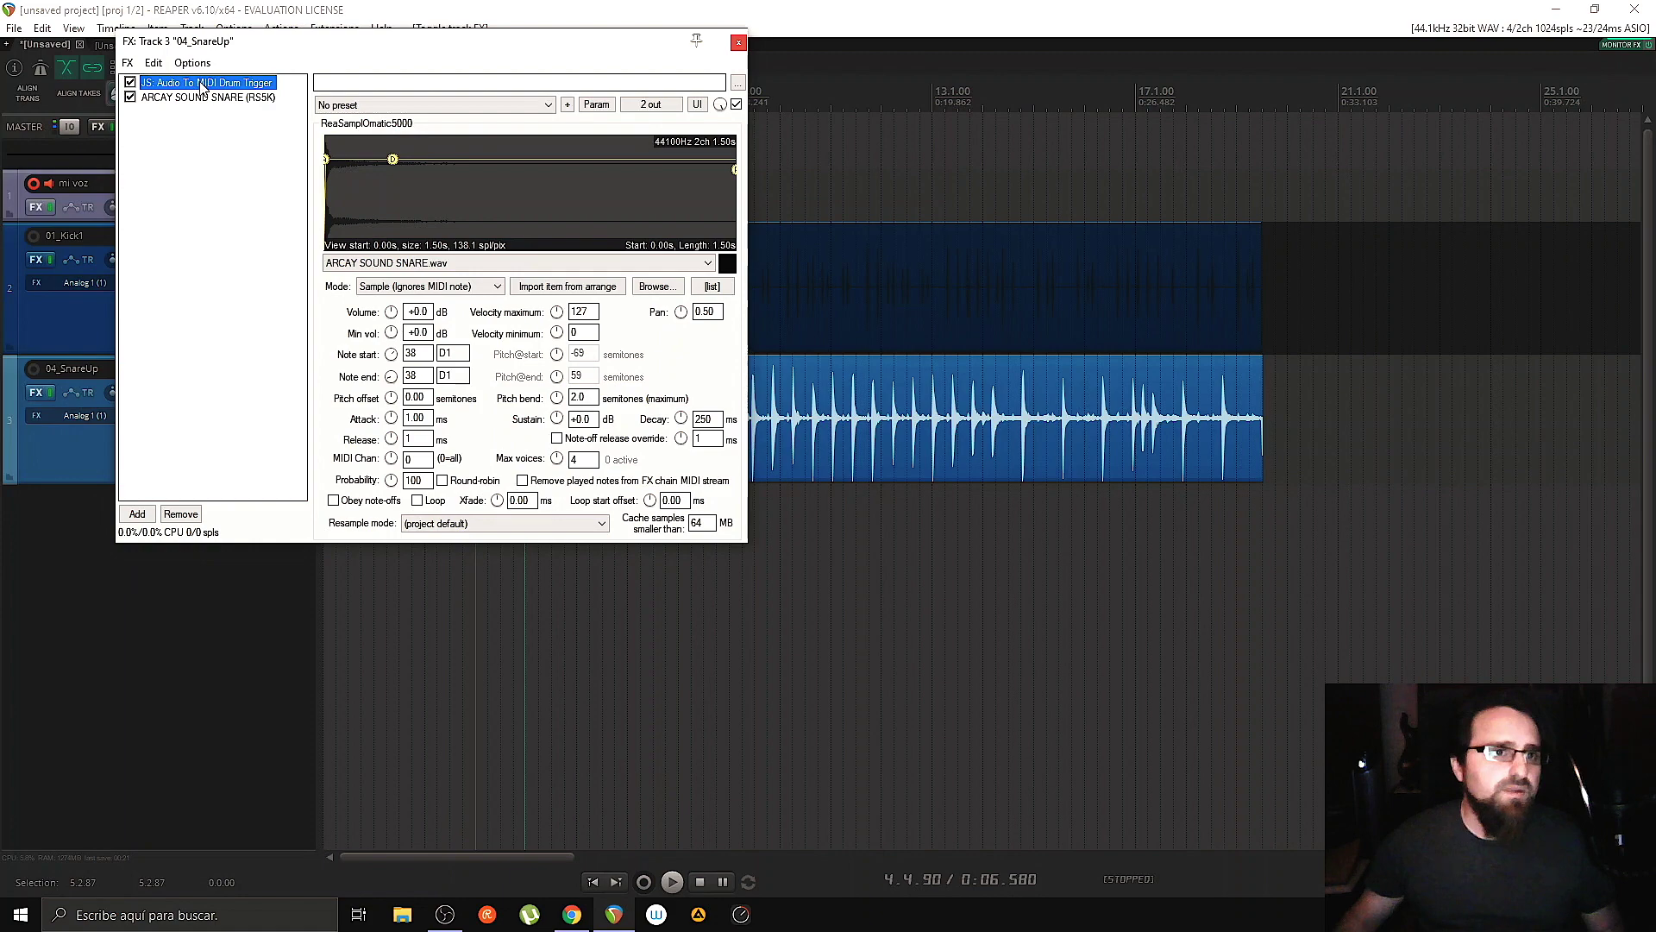
{"action": "double_click", "coordinate": [660, 147]}
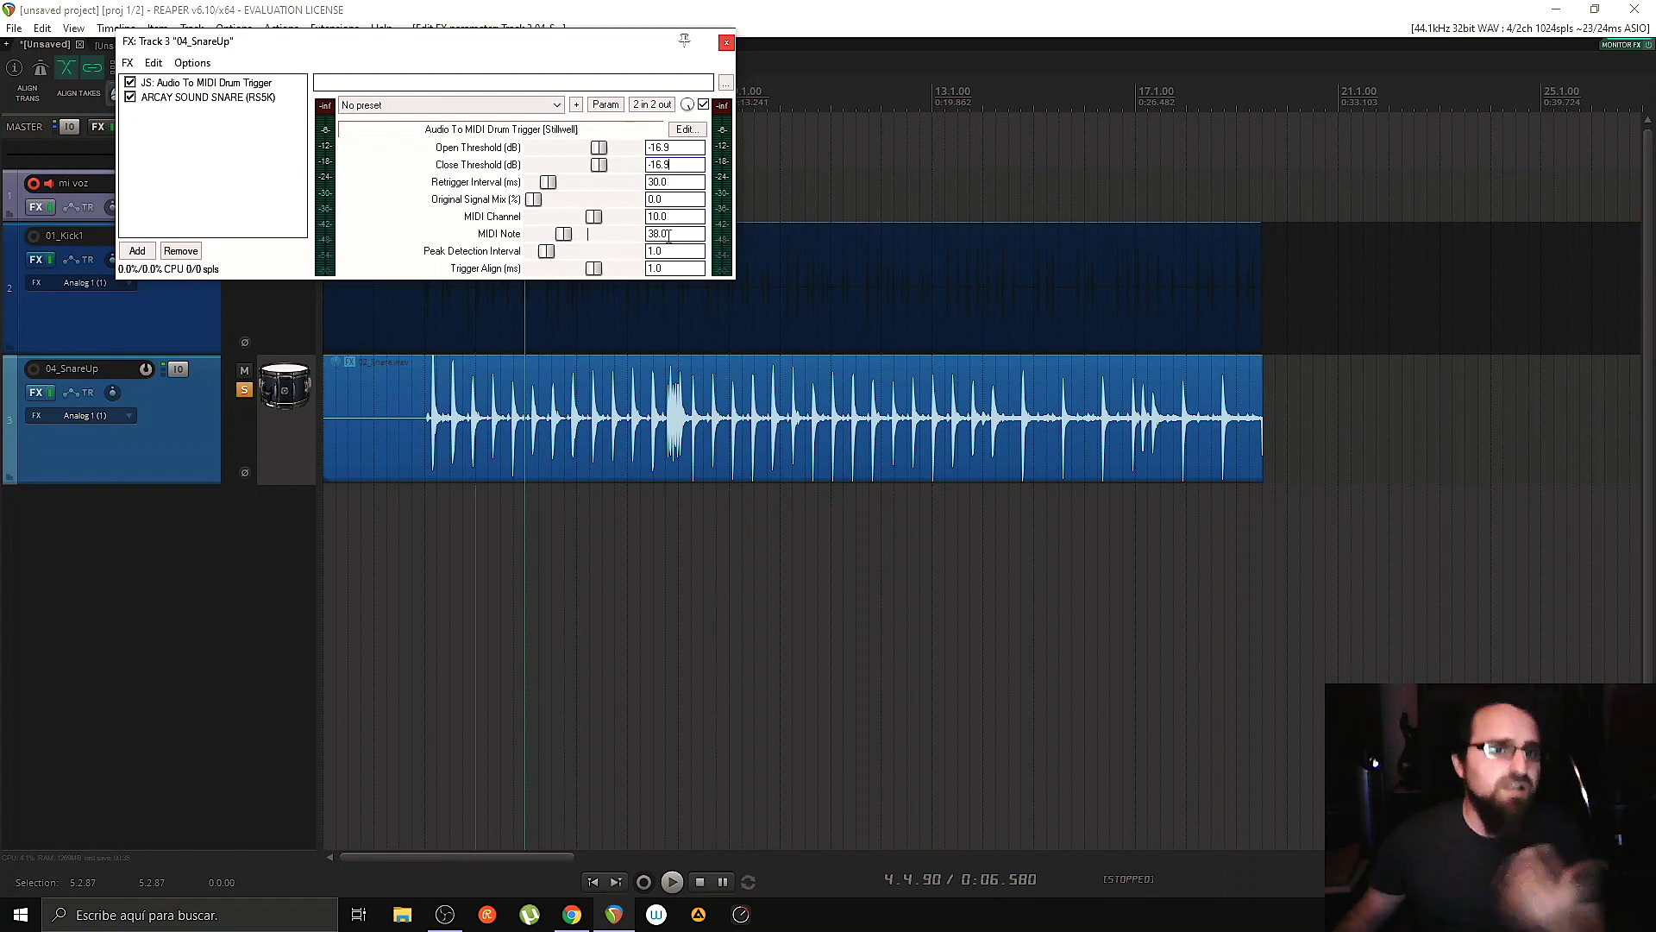
Step: Load the ARCAY SOUND SNARE sample into the ReaSamplOmatic5000 on 04_SnareUp and close the effects chain
{"action": "left_click", "coordinate": [246, 98]}
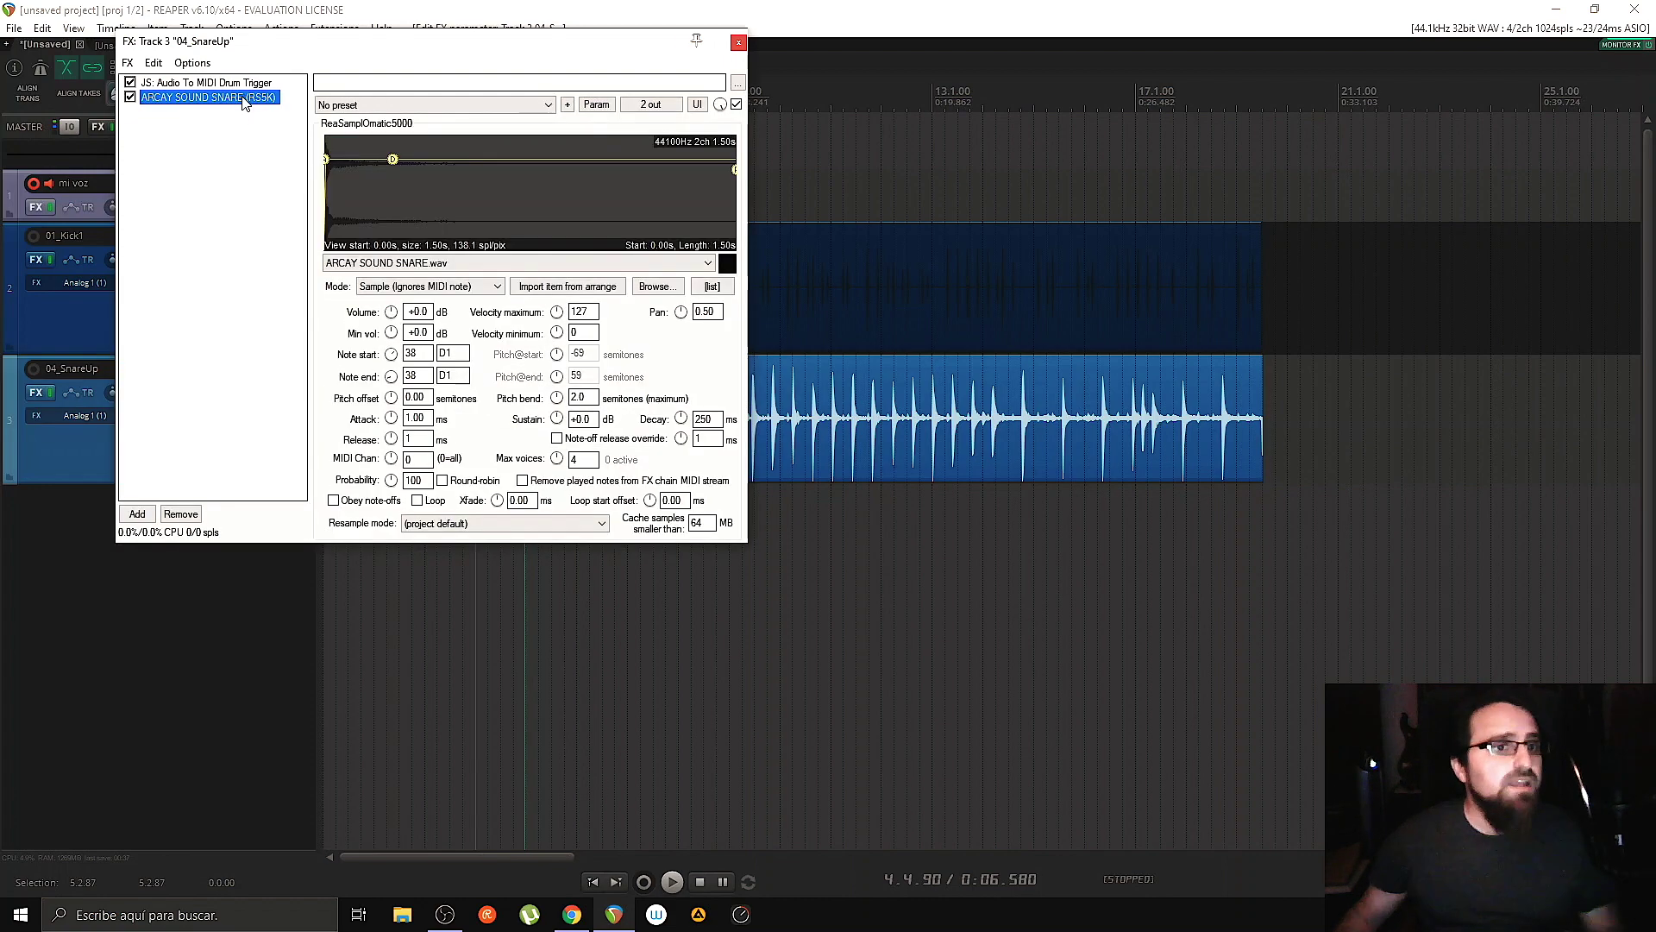
{"action": "left_click", "coordinate": [653, 286]}
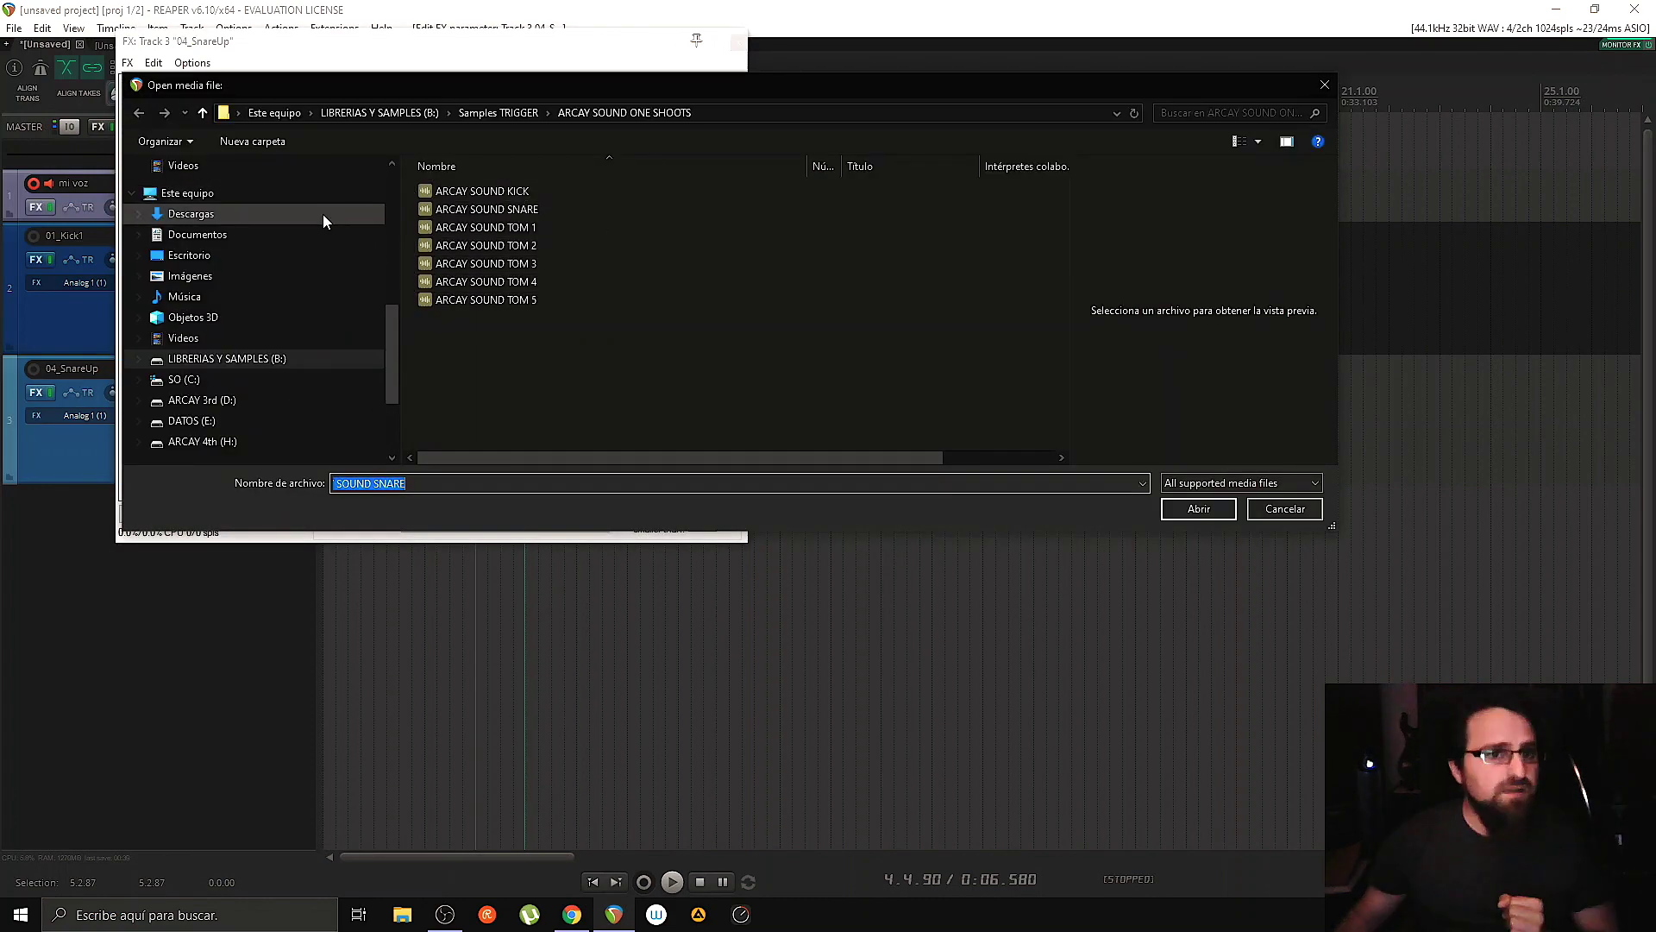
{"action": "double_click", "coordinate": [460, 212]}
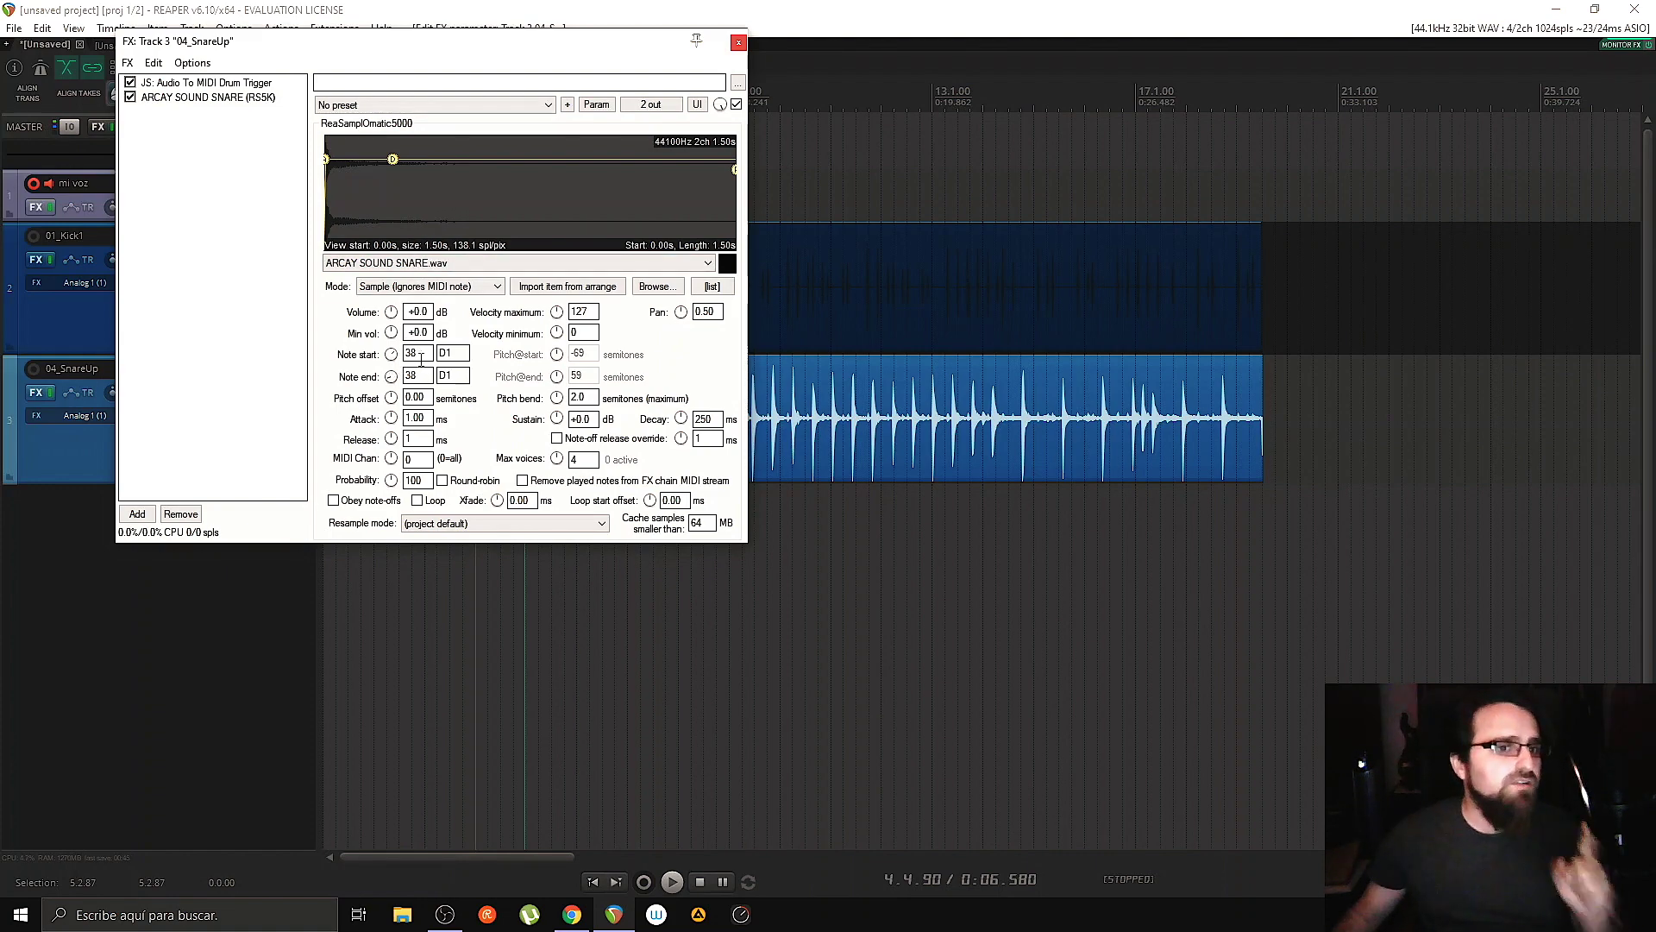
{"action": "left_click", "coordinate": [739, 42]}
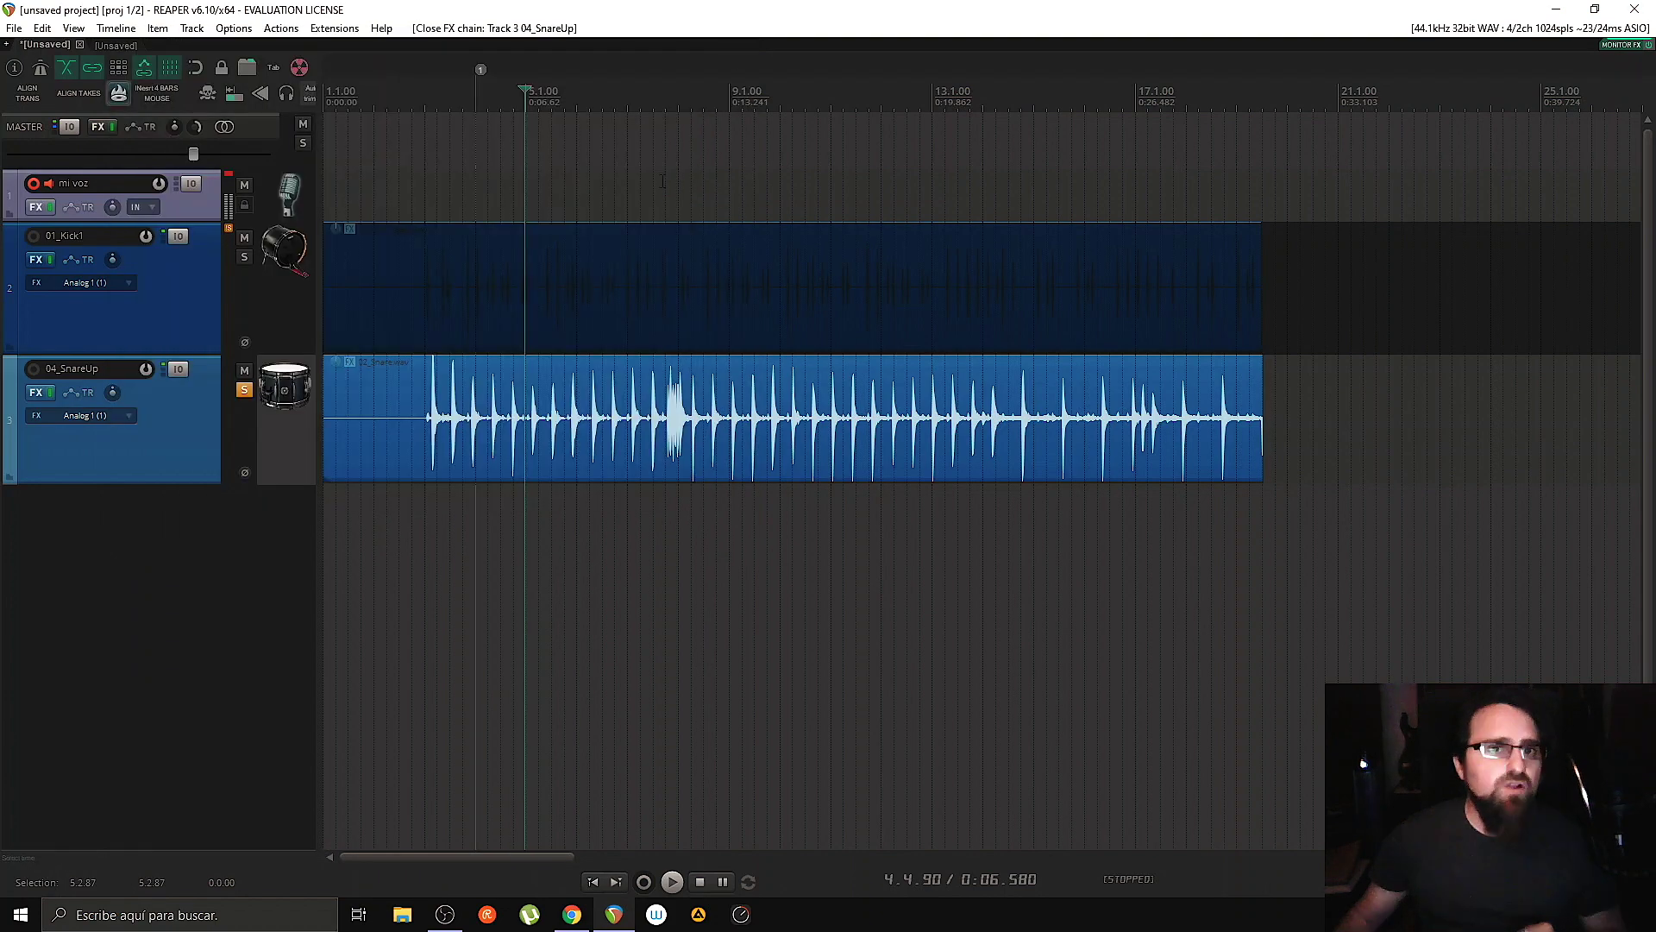
Step: Play the soloed, triggered snare from just before its first hit
{"action": "left_click", "coordinate": [428, 455]}
{"action": "key", "text": "space"}
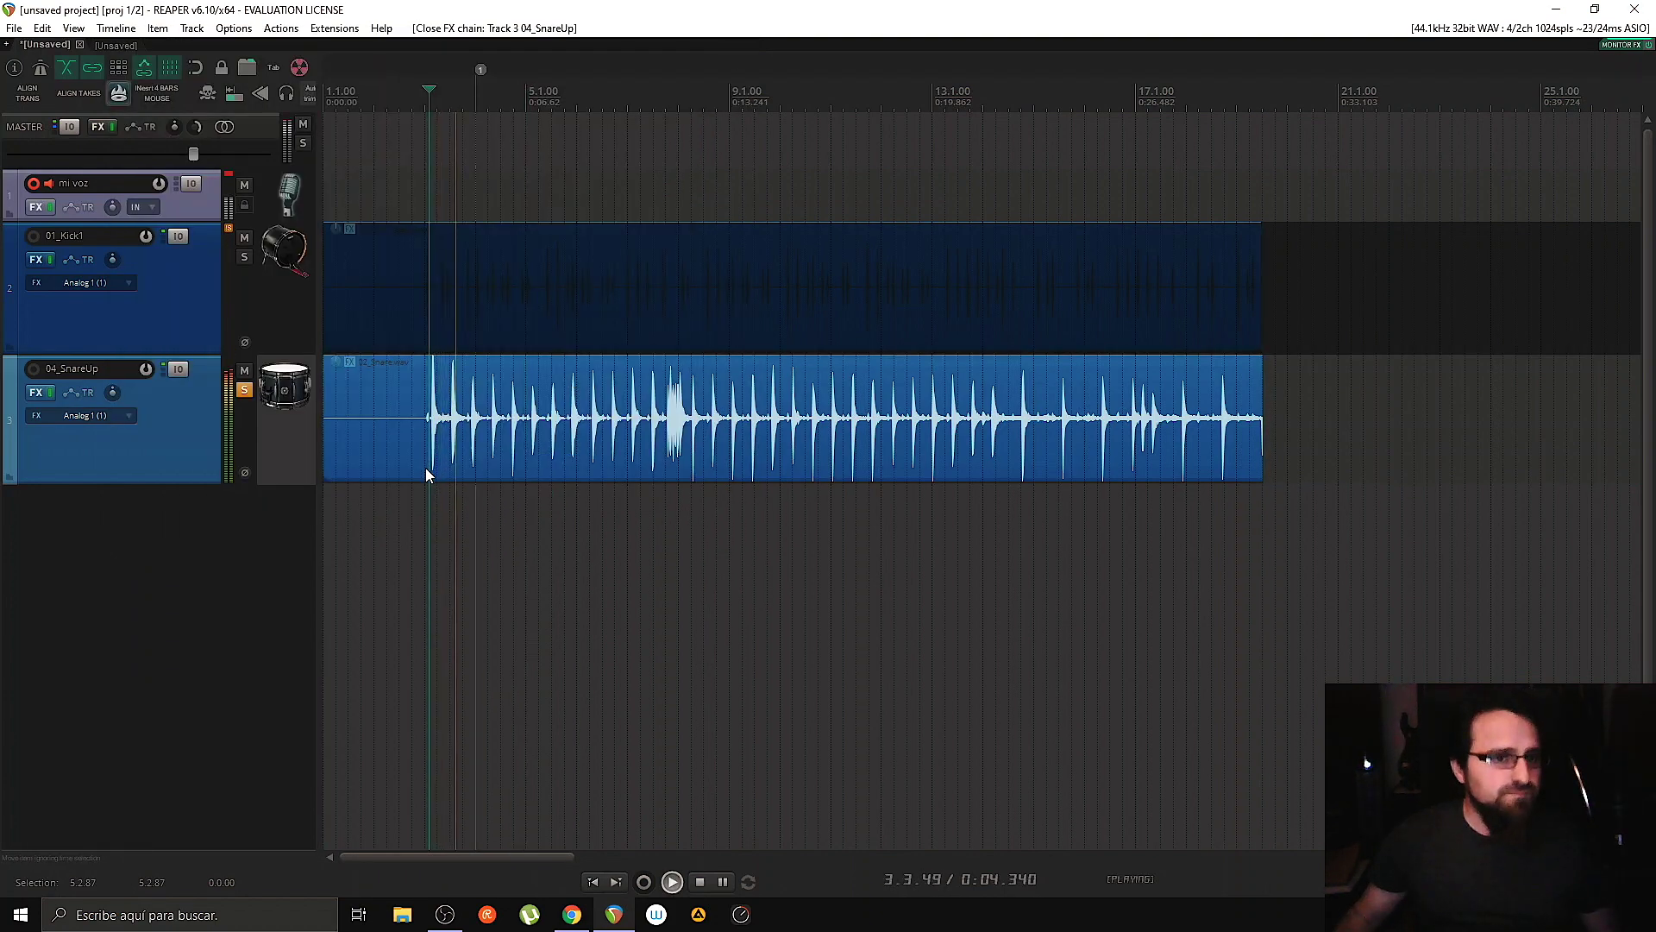
{"action": "key", "text": "space"}
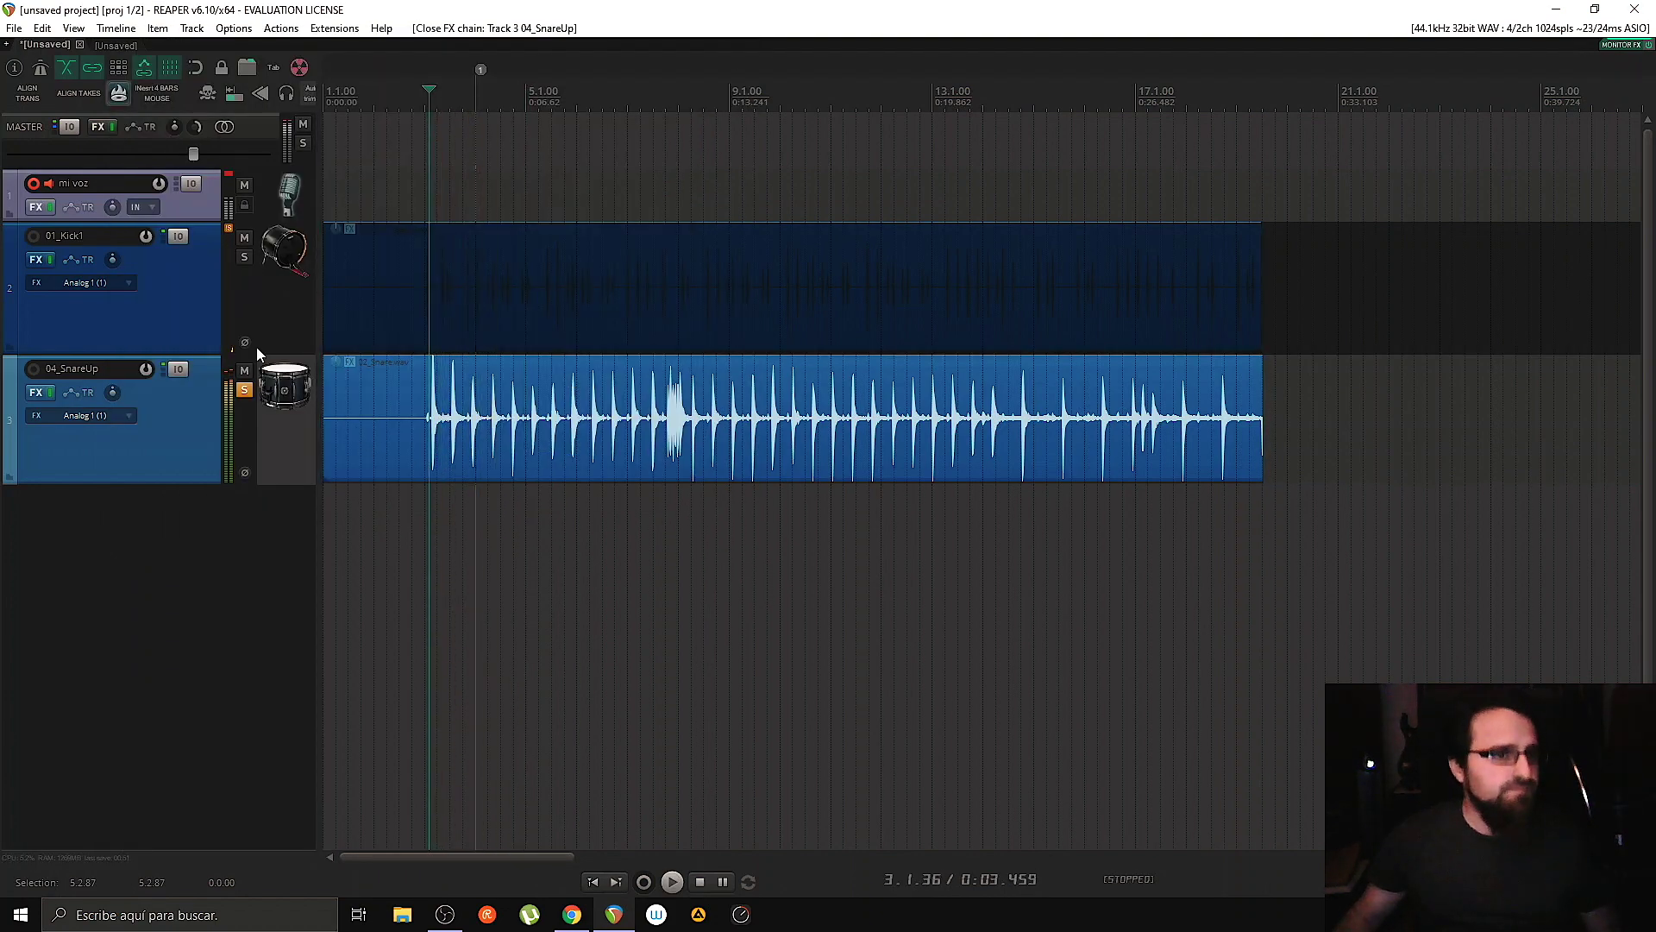
Step: Unsolo 04_SnareUp and play the triggered kick and snare together
{"action": "left_click", "coordinate": [245, 392]}
{"action": "key", "text": "space"}
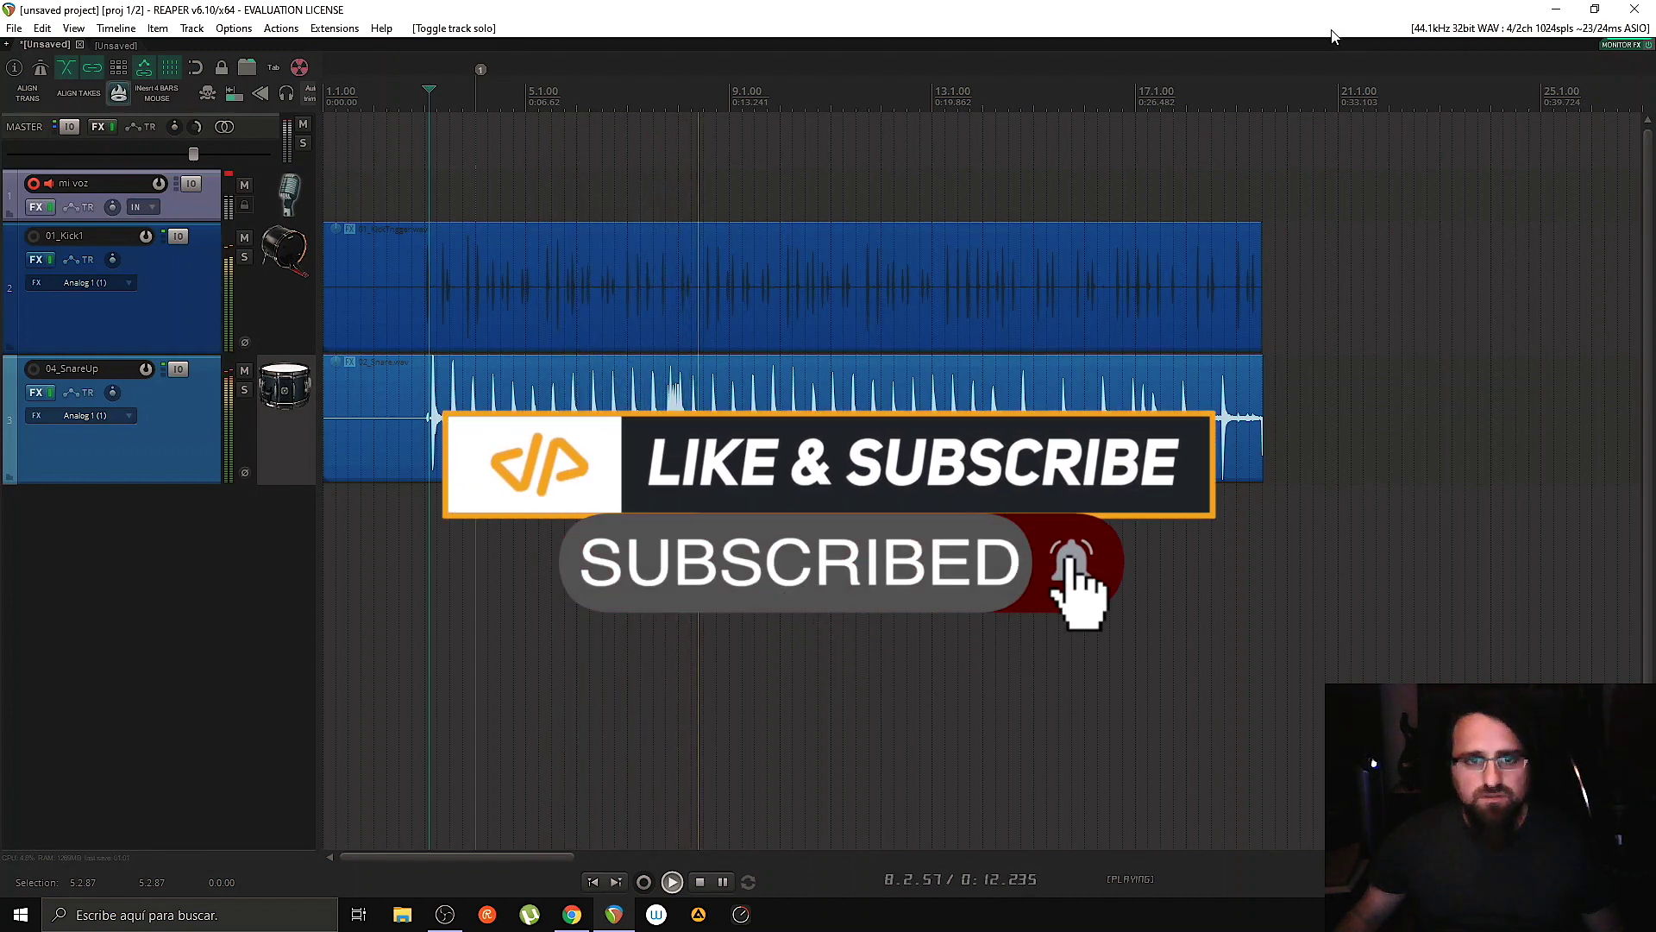
{"action": "key", "text": "space"}
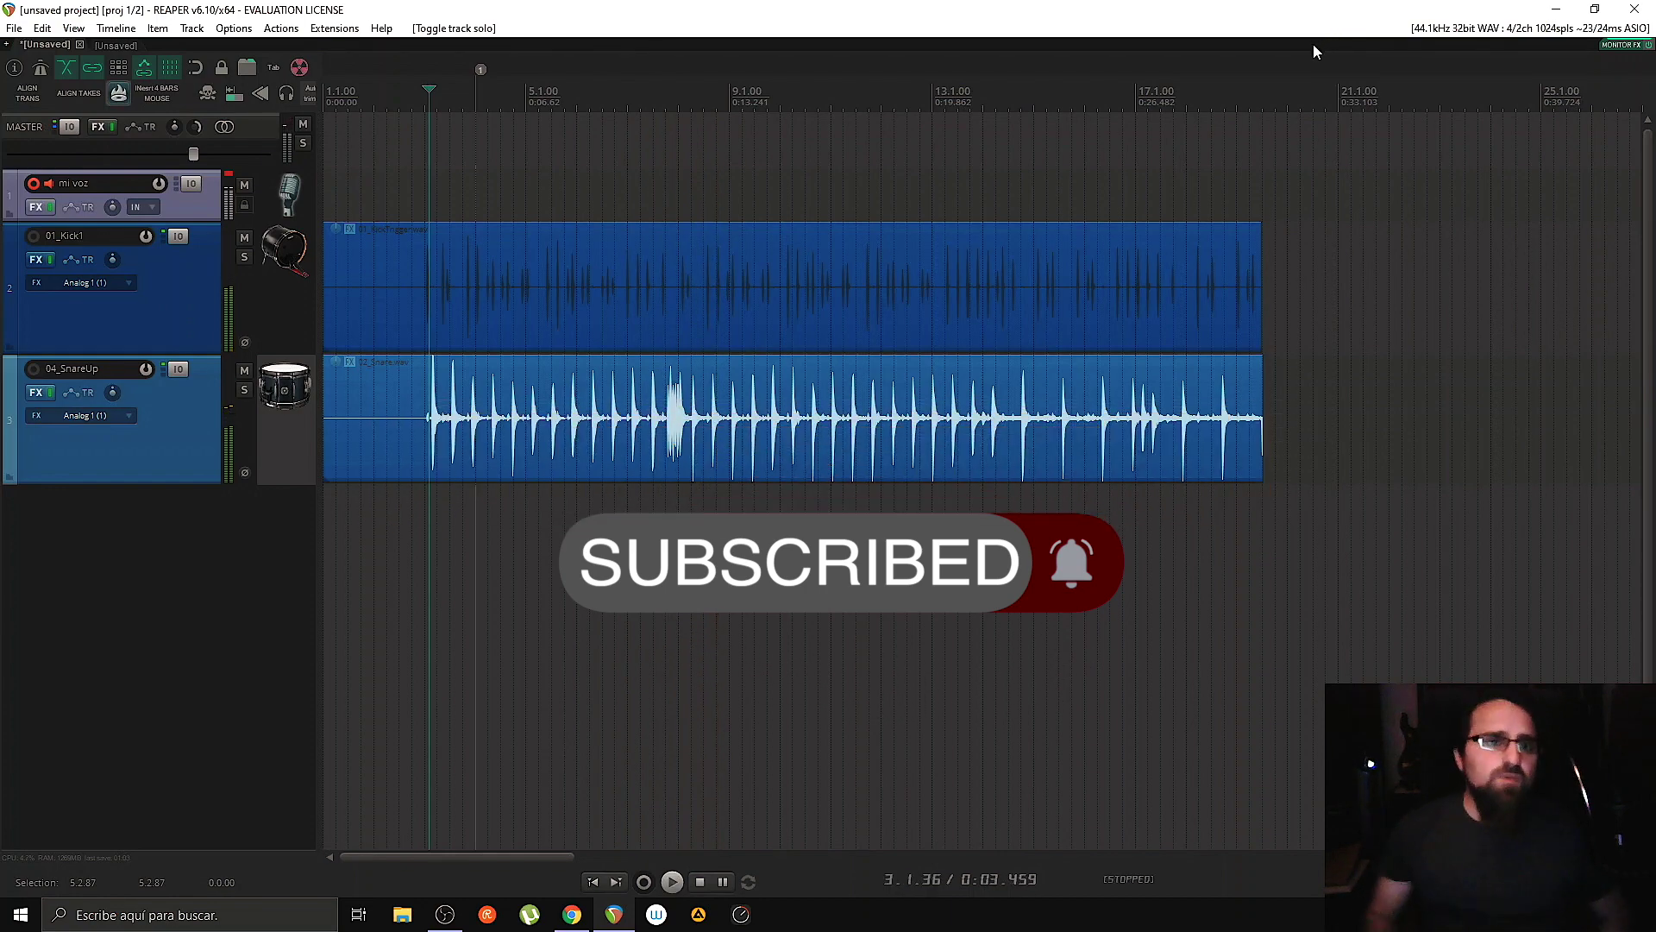